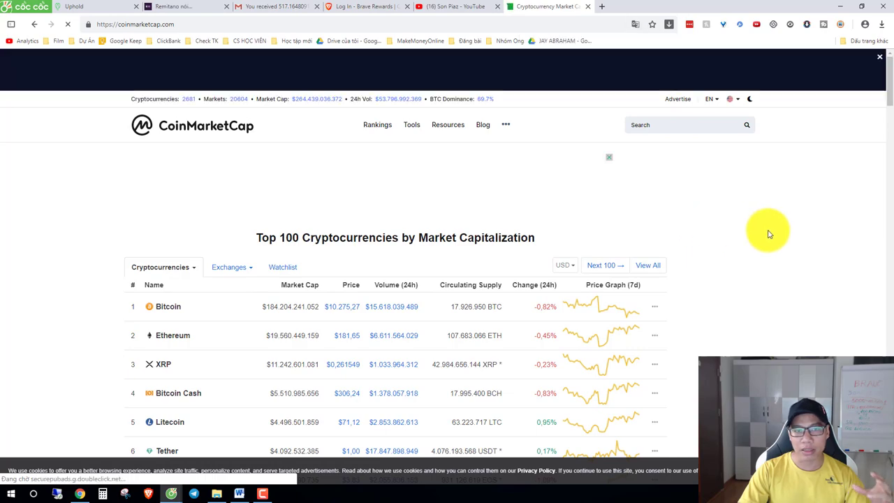
# Find Basic Attention Token in the CoinMarketCap rankings and open its price page.
pyautogui.scroll(-10, 742, 279)
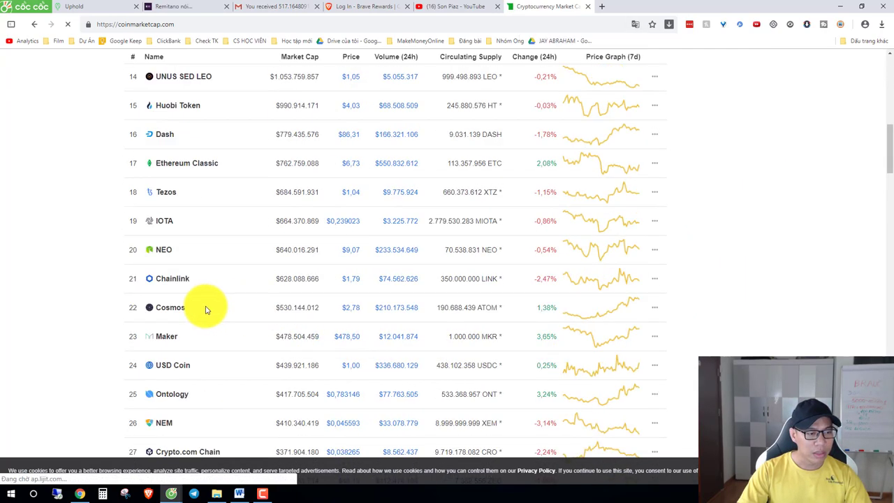
pyautogui.scroll(-6, 104, 320)
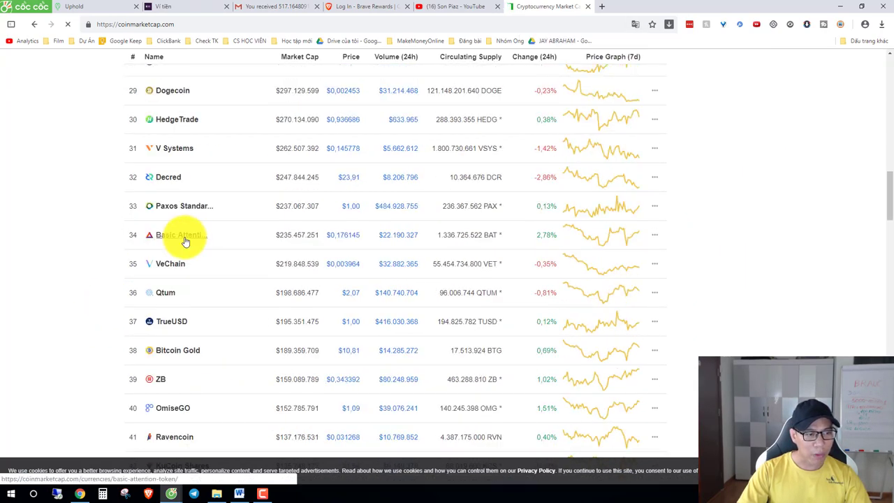
pyautogui.click(185, 239)
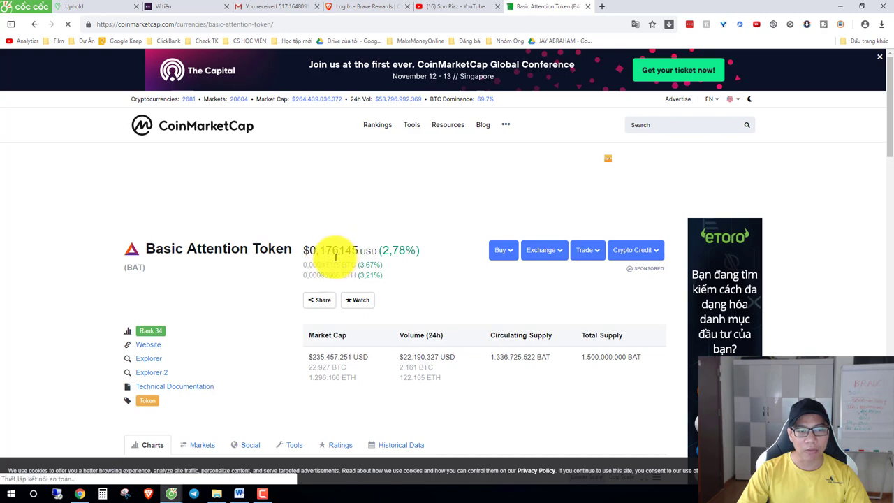
# Review the Uphold "Funds Received" email in Gmail, the Brave Rewards Creators page and the Uphold dashboard.
pyautogui.click(280, 6)
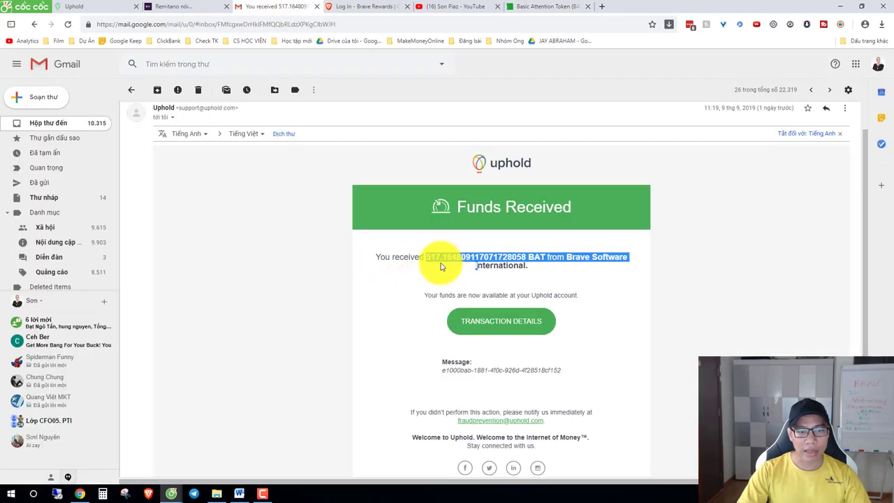
pyautogui.click(429, 258)
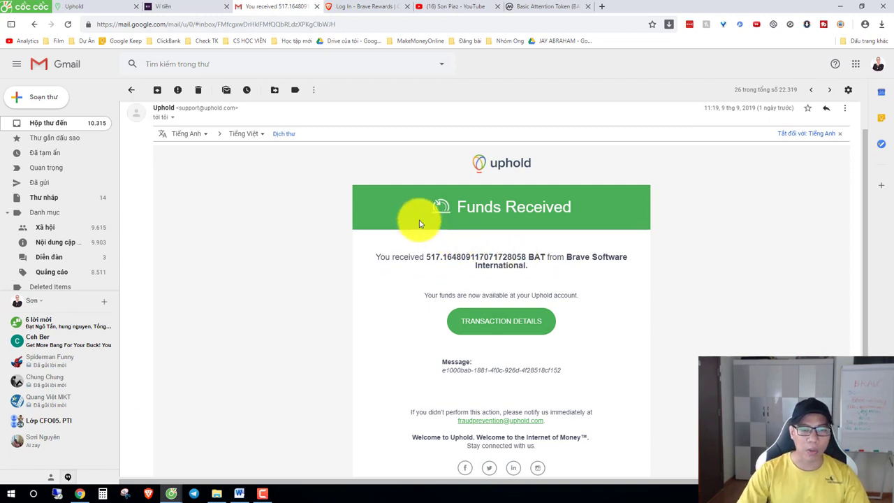
pyautogui.click(375, 10)
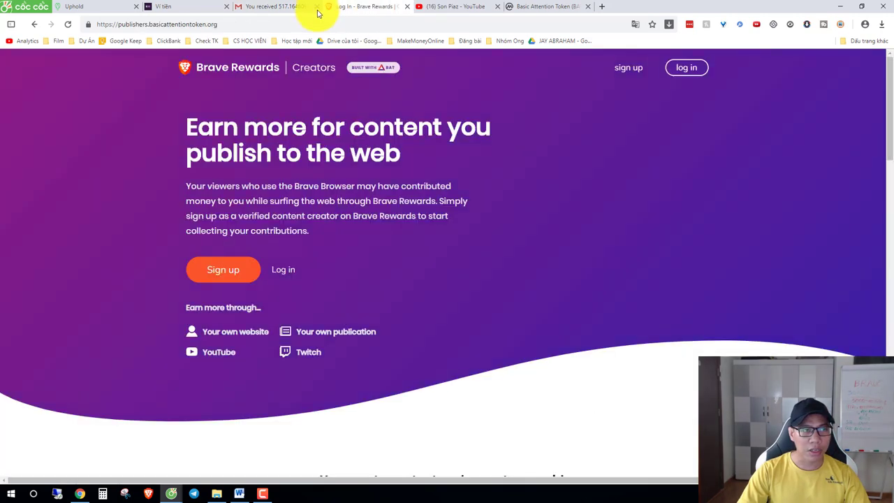
pyautogui.click(91, 8)
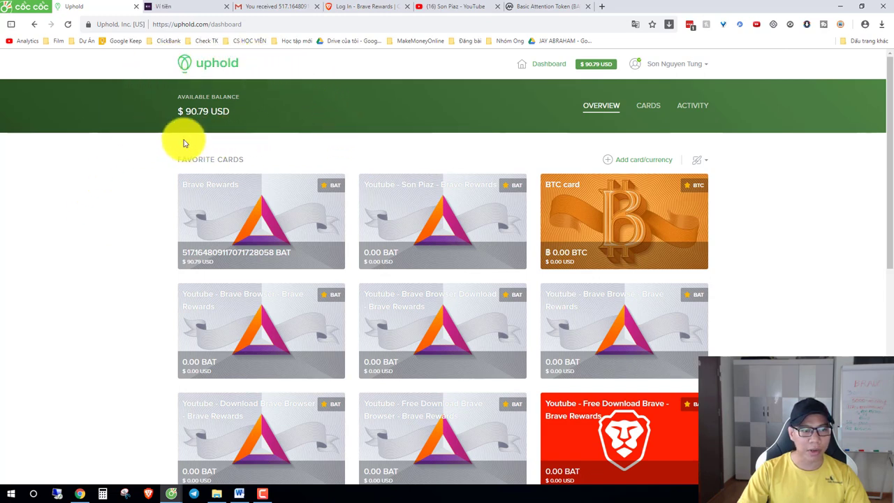
pyautogui.click(278, 7)
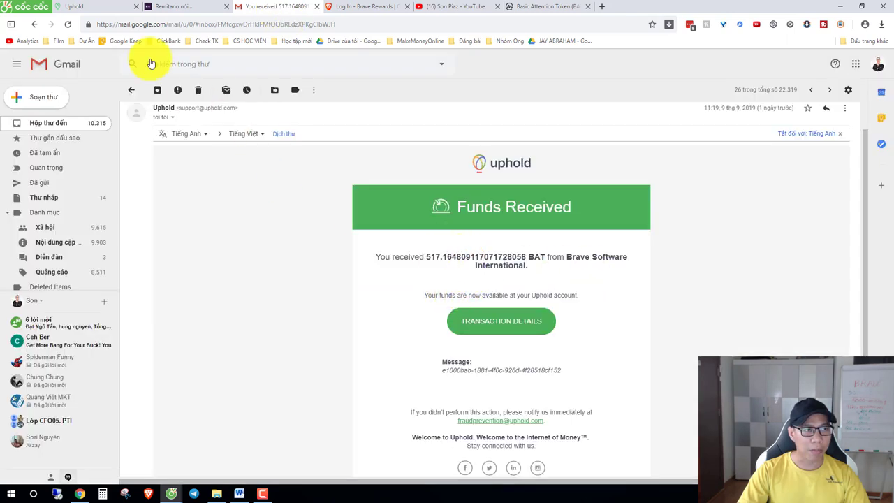
# In Uphold, open the Brave Rewards card and start a send to cryptocurrency with Bitcoin (BTC) as the currency.
pyautogui.click(98, 7)
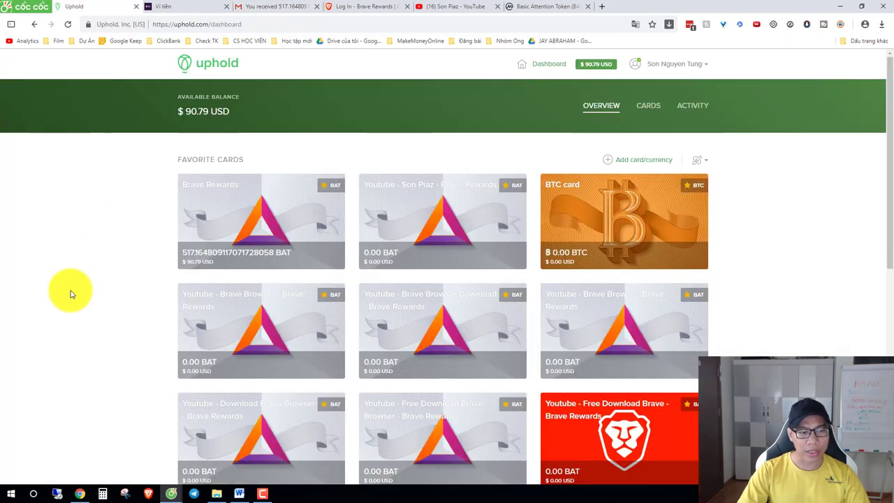
pyautogui.click(256, 233)
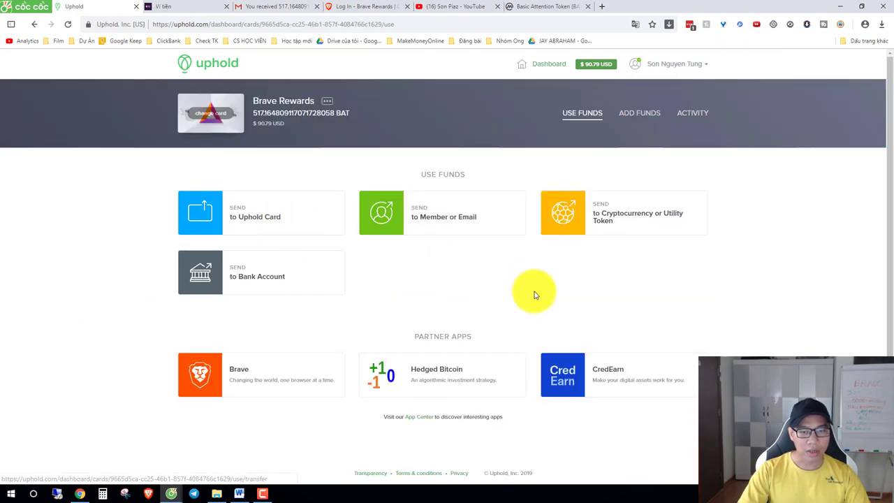
pyautogui.click(626, 225)
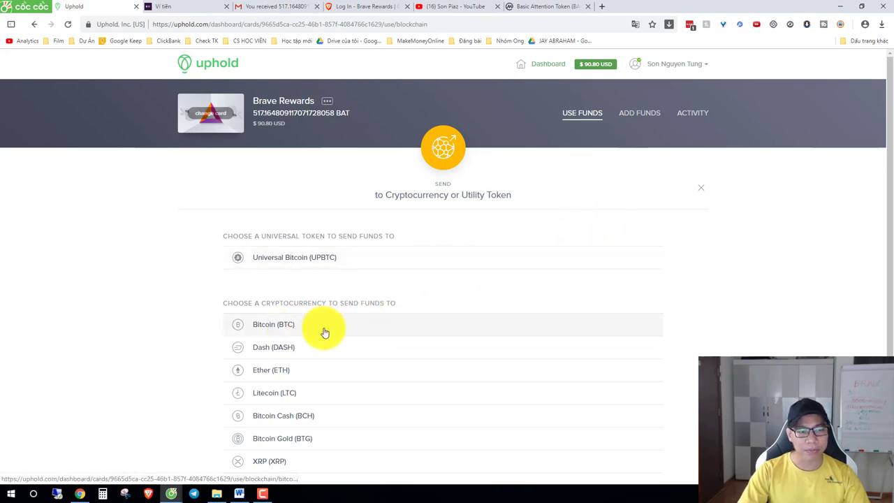
pyautogui.click(363, 331)
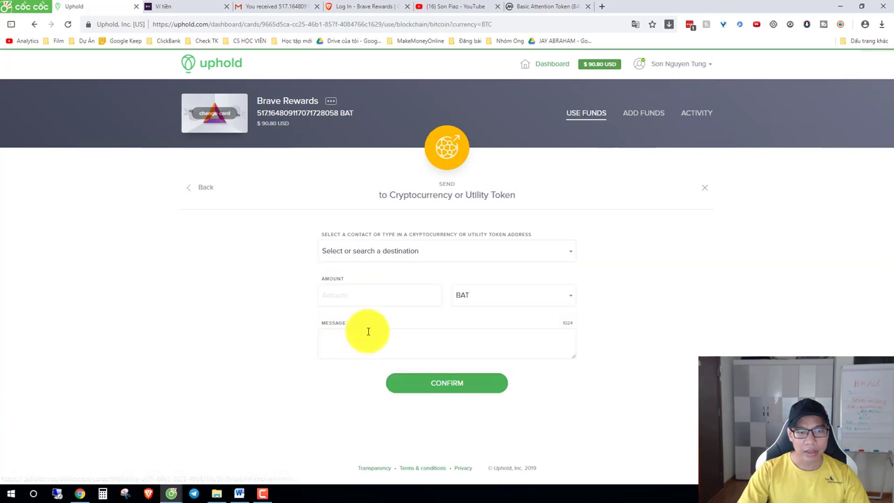
pyautogui.click(437, 254)
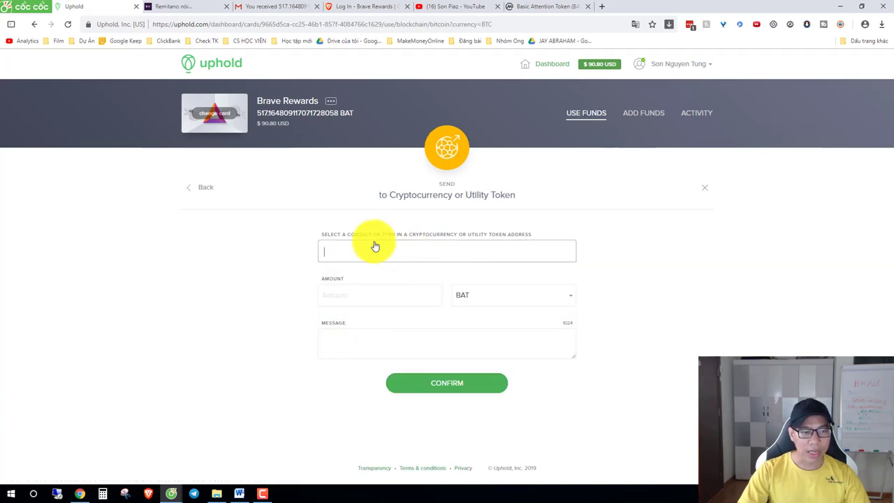
pyautogui.tripleClick(334, 239)
pyautogui.click(559, 236)
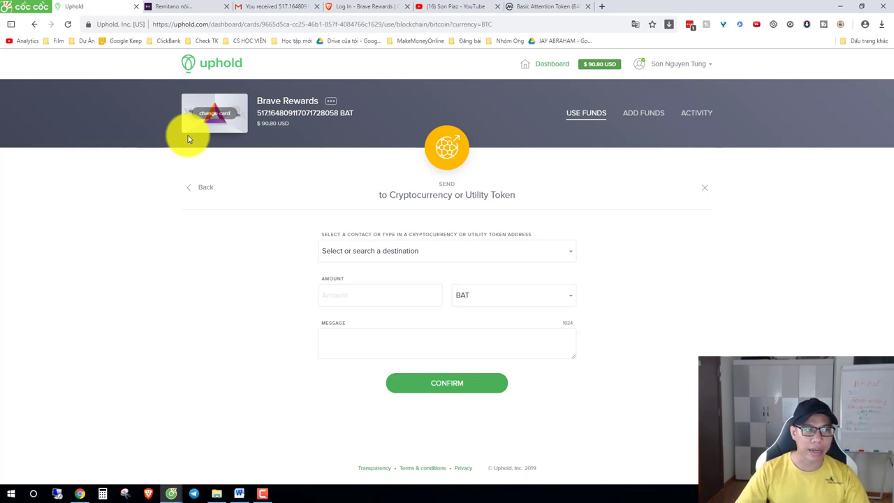
# Switch to Remitano, open the wallet list and copy the deposit address of the Bitcoin wallet.
pyautogui.click(200, 6)
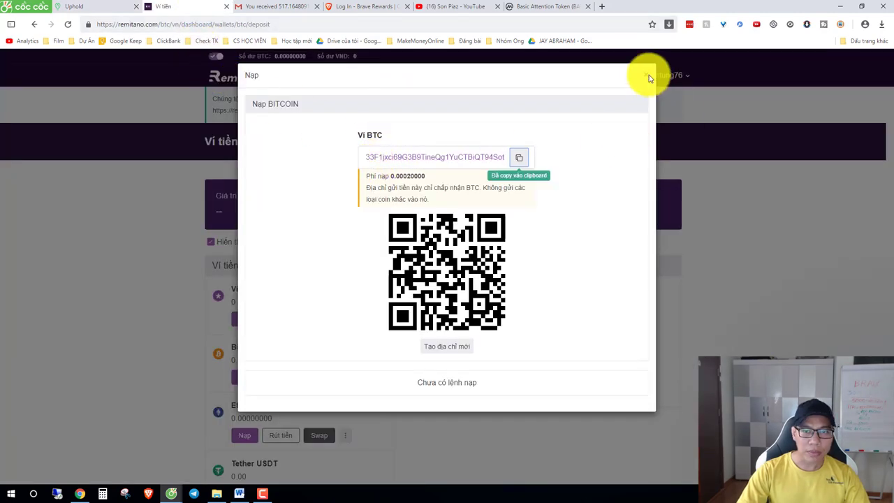
pyautogui.click(647, 77)
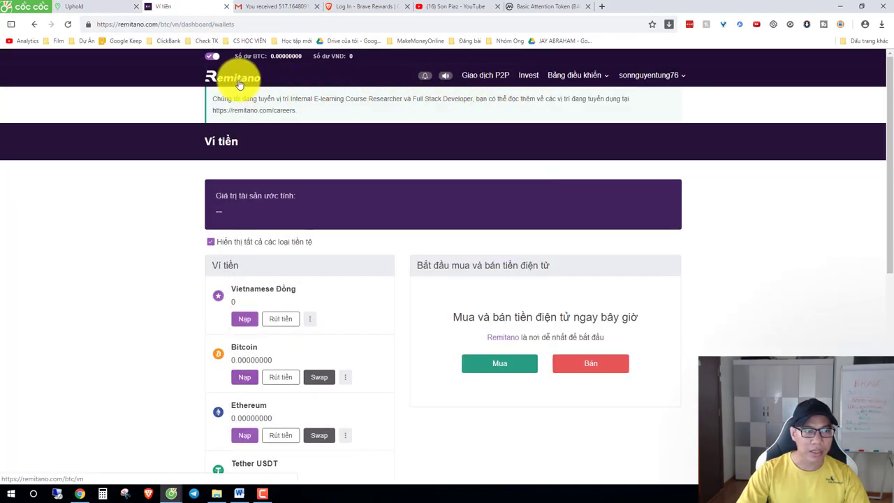
pyautogui.click(239, 83)
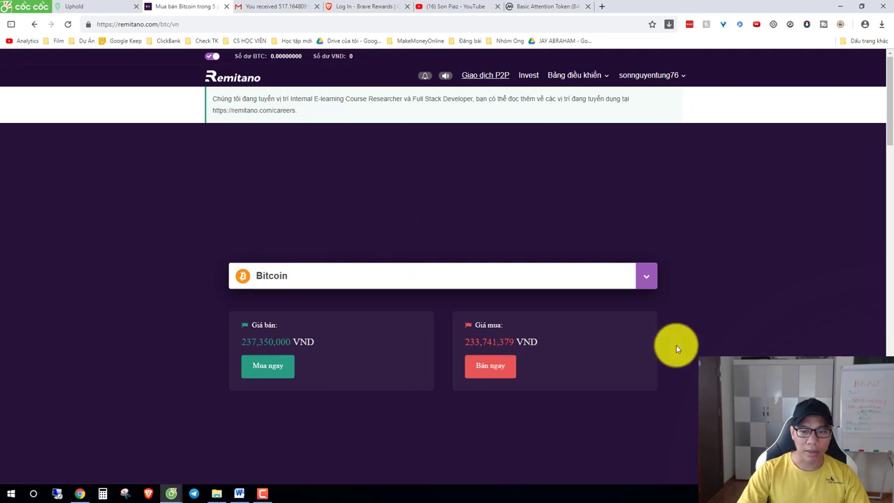
pyautogui.click(579, 75)
pyautogui.click(535, 145)
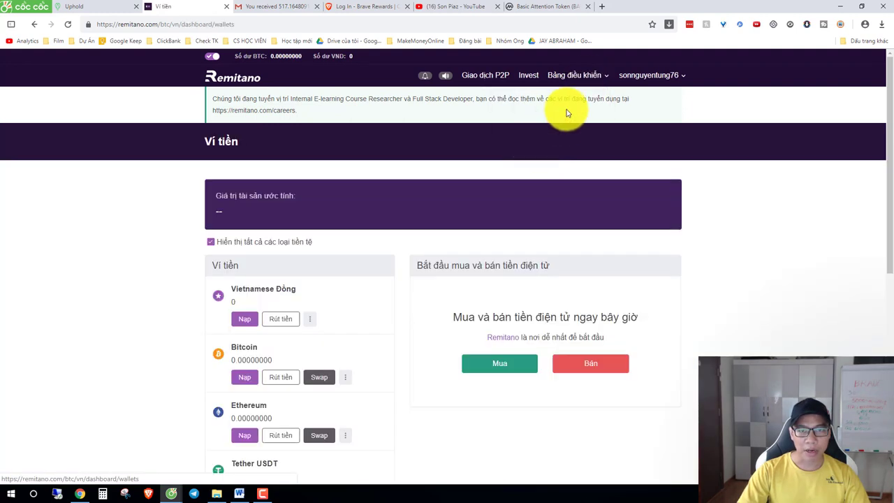
pyautogui.scroll(-1, 391, 342)
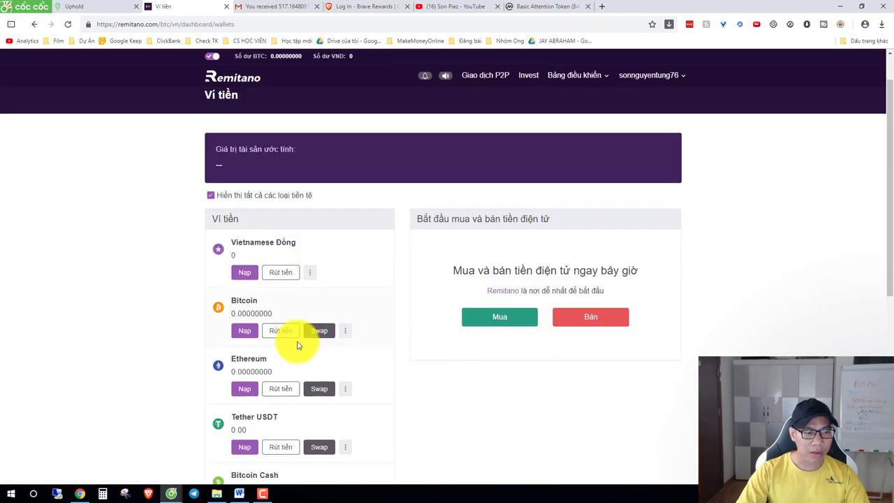
pyautogui.click(245, 333)
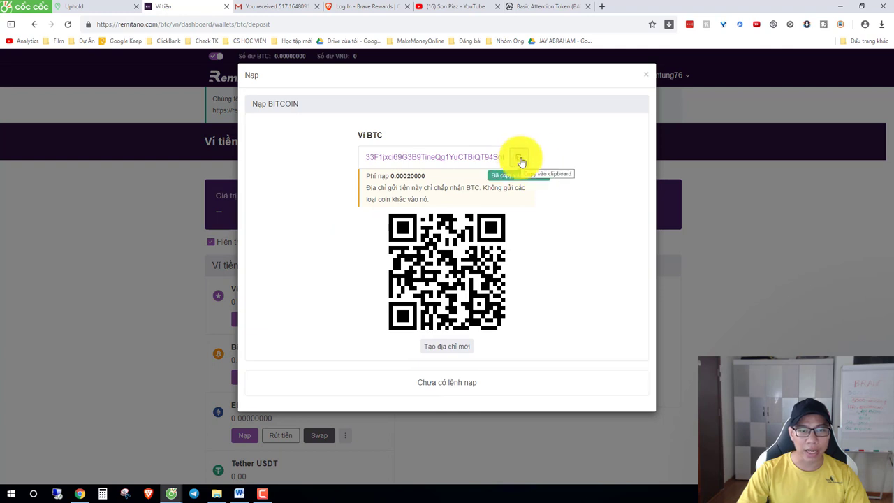
# Back in Uphold, paste the copied Bitcoin address as the destination and use all available funds from the card.
pyautogui.click(104, 7)
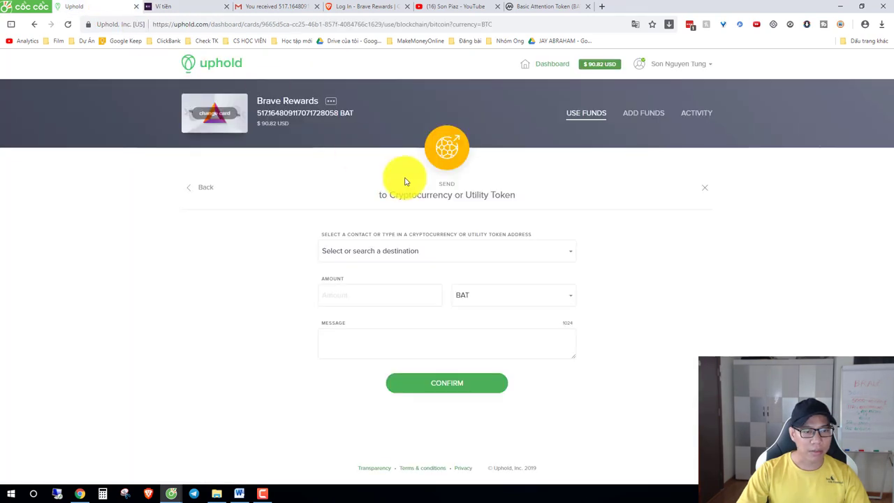
pyautogui.rightClick(385, 253)
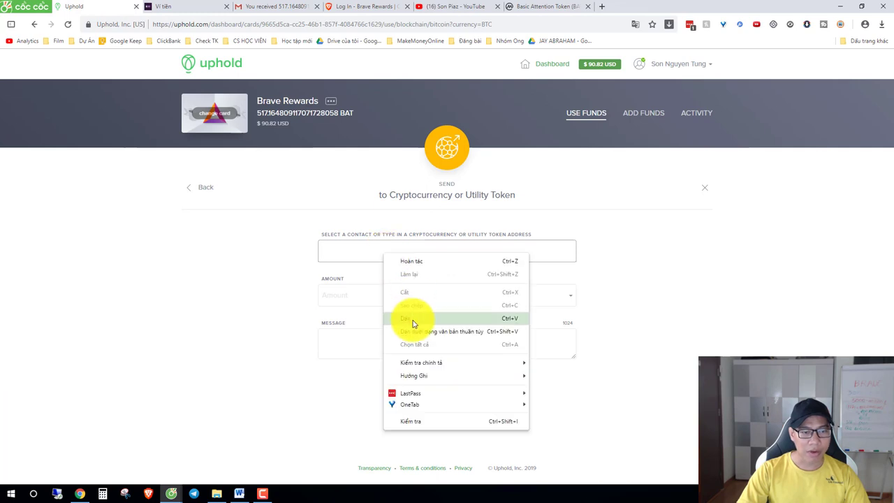
pyautogui.click(413, 320)
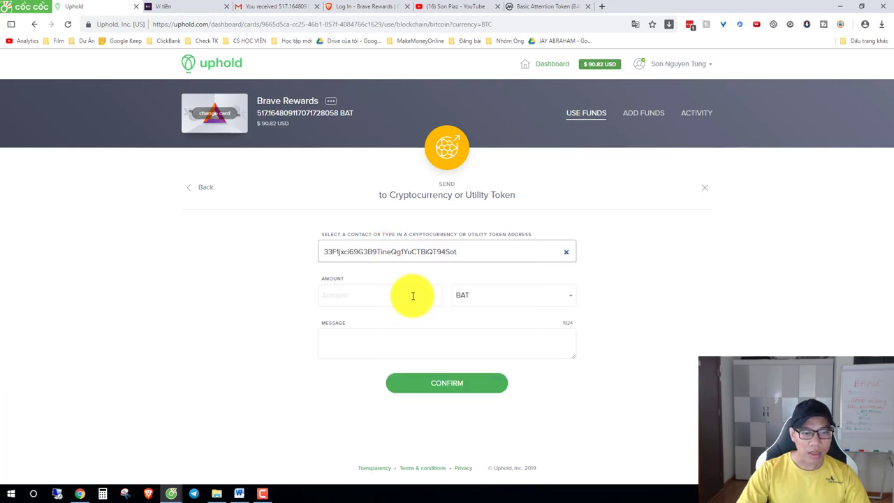
pyautogui.click(403, 301)
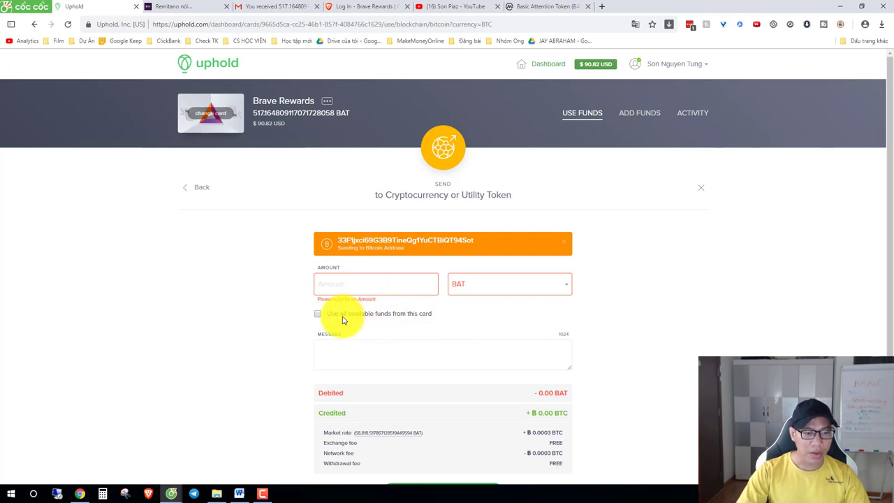
pyautogui.click(389, 315)
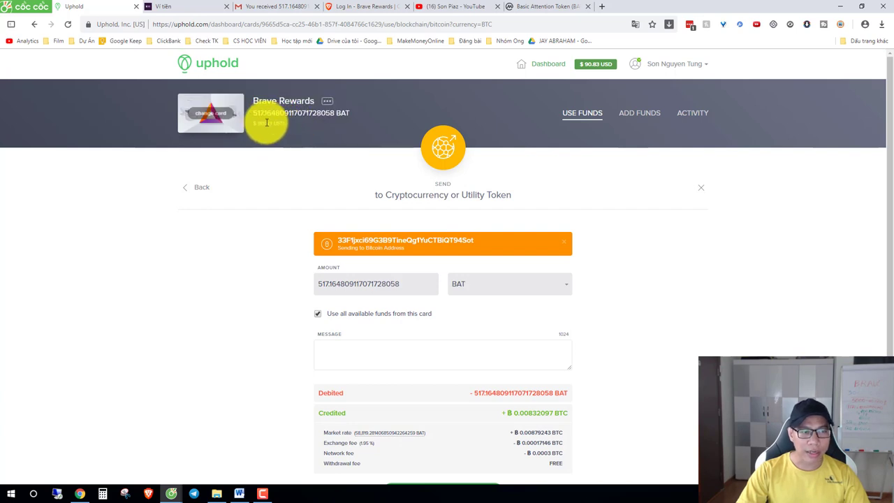
# Highlight the Brave Rewards card's USD balance to view its conversion to Vietnamese dong.
pyautogui.moveTo(259, 124); pyautogui.dragTo(292, 129)
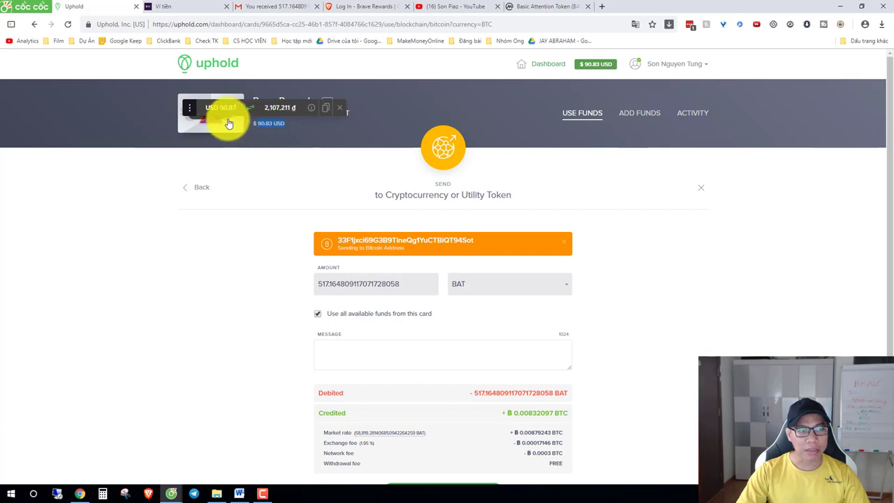
pyautogui.click(267, 122)
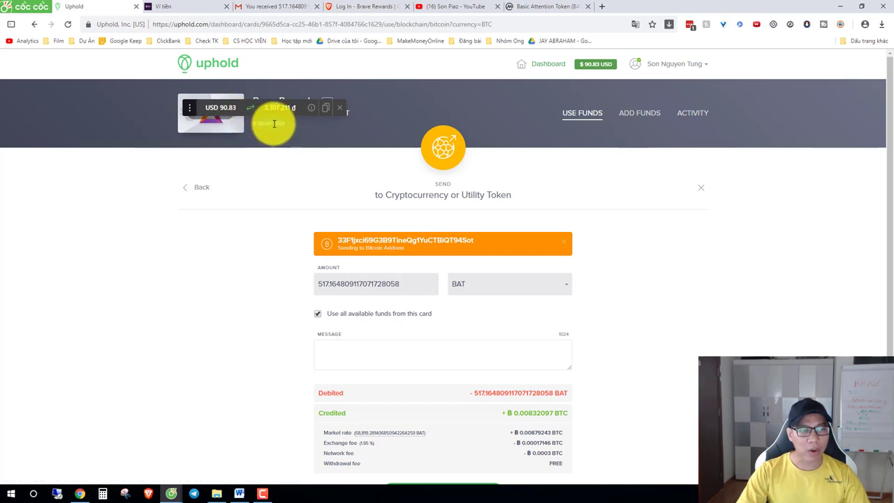
pyautogui.tripleClick(276, 136)
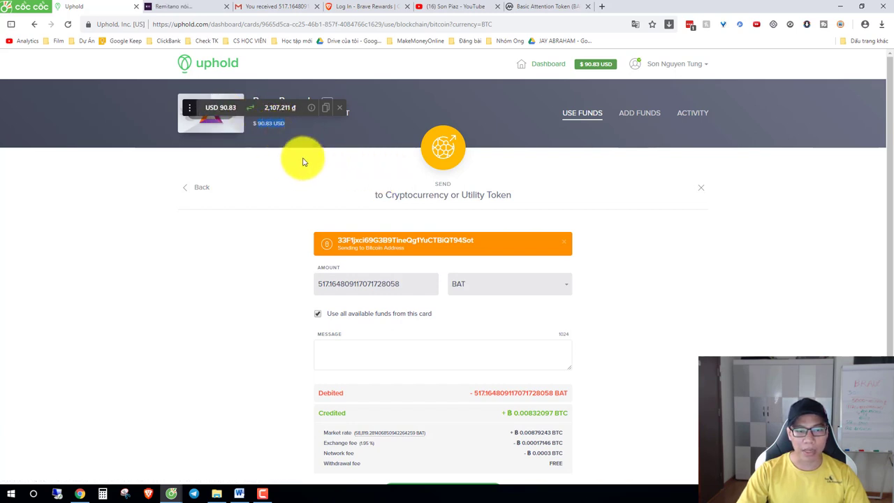
# Submit the BAT transfer to the Bitcoin address and confirm it with the 6-digit authenticator code.
pyautogui.scroll(-2, 349, 349)
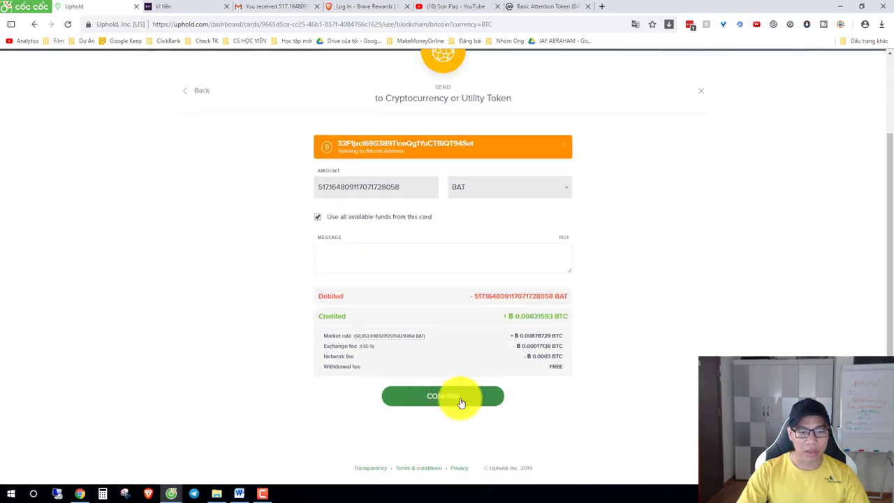
pyautogui.click(460, 400)
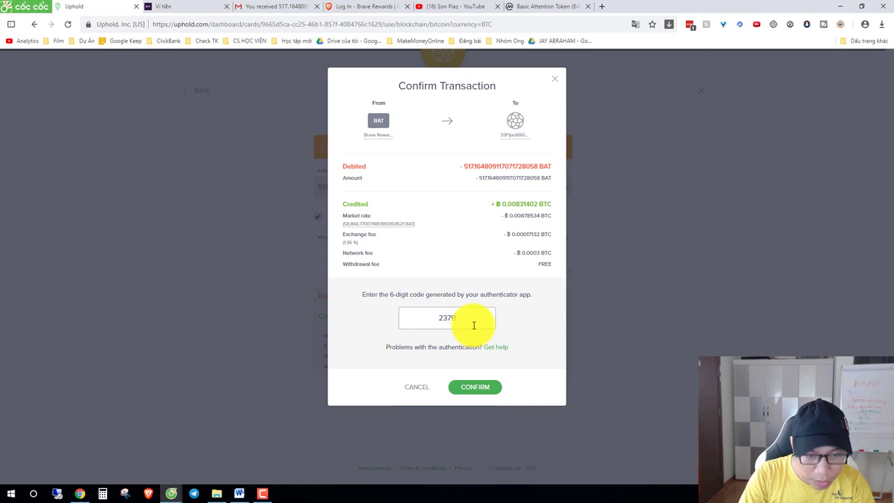
pyautogui.click(473, 387)
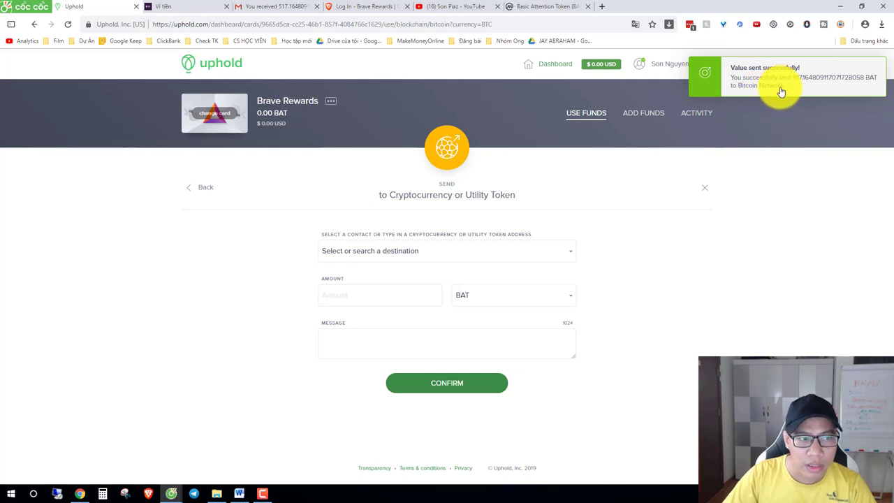
# Switch to Remitano, close the Bitcoin deposit dialog and reload the home page to check the BTC balance.
pyautogui.click(181, 12)
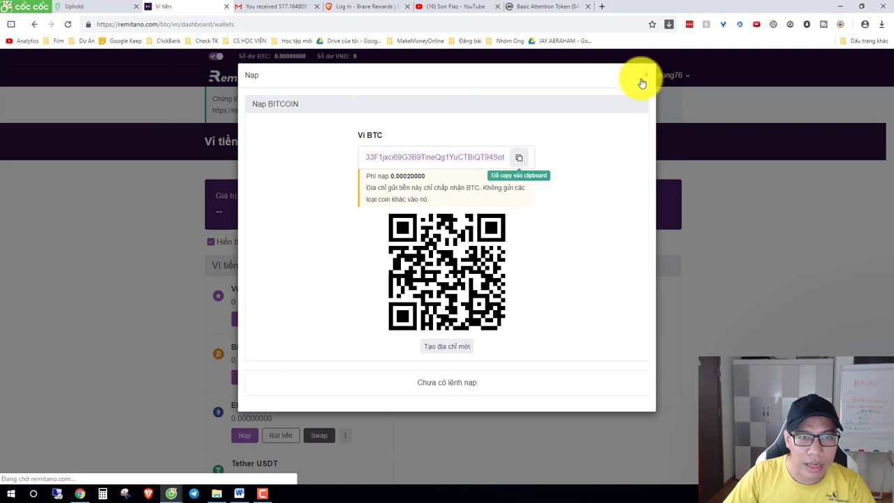
pyautogui.click(646, 77)
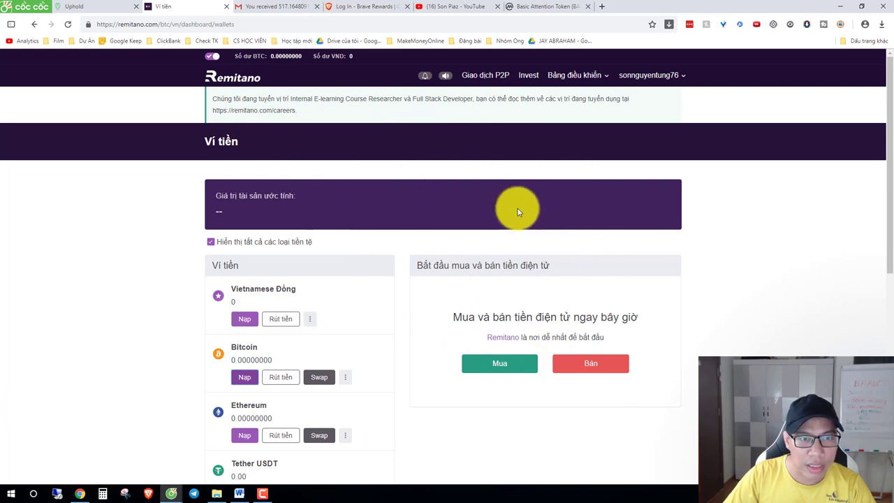
pyautogui.click(250, 83)
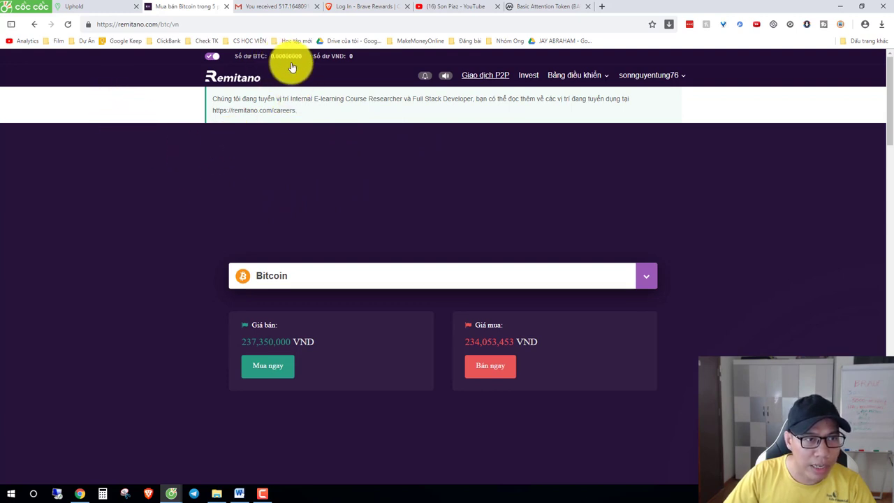
pyautogui.click(68, 24)
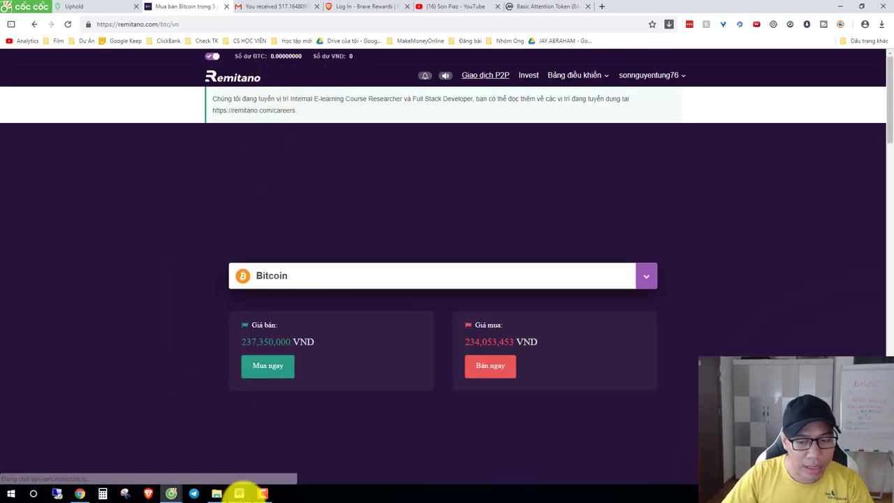
# Switch to the Word document and add the line "Bước 1:" below the "QUY TRÌNH RÚT TIỀN VỀ VÍ:" heading.
pyautogui.click(239, 491)
pyautogui.click(335, 342)
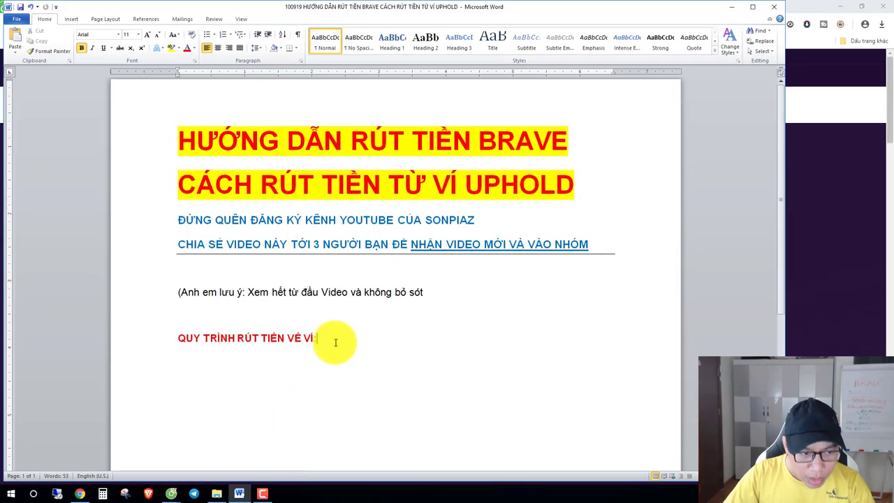
pyautogui.press('Return')
pyautogui.press('Return')
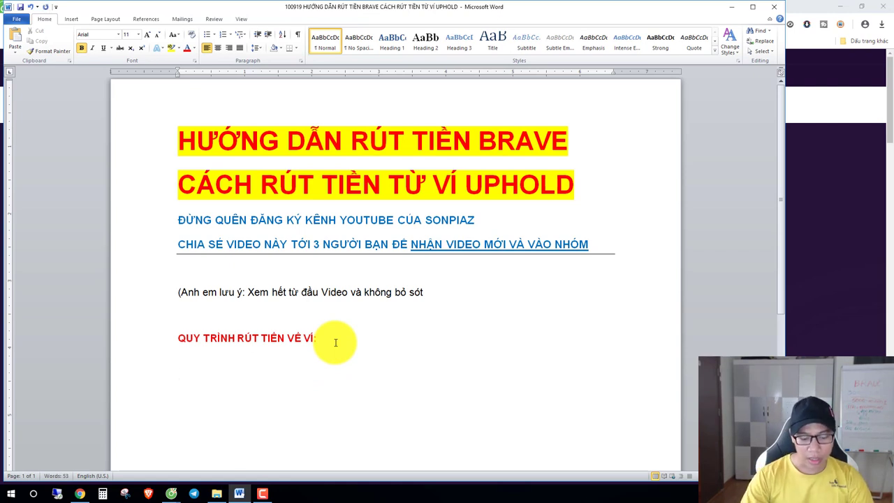
pyautogui.write('Bươc')
pyautogui.press('BackSpace')
pyautogui.press('BackSpace')
pyautogui.press('BackSpace')
pyautogui.write('Ư')
pyautogui.press('BackSpace')
pyautogui.press('BackSpace')
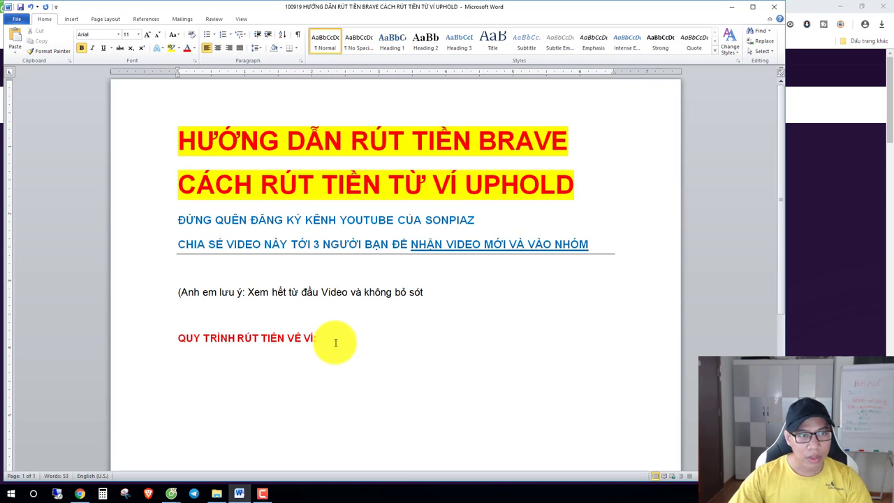
pyautogui.click(194, 49)
pyautogui.click(194, 72)
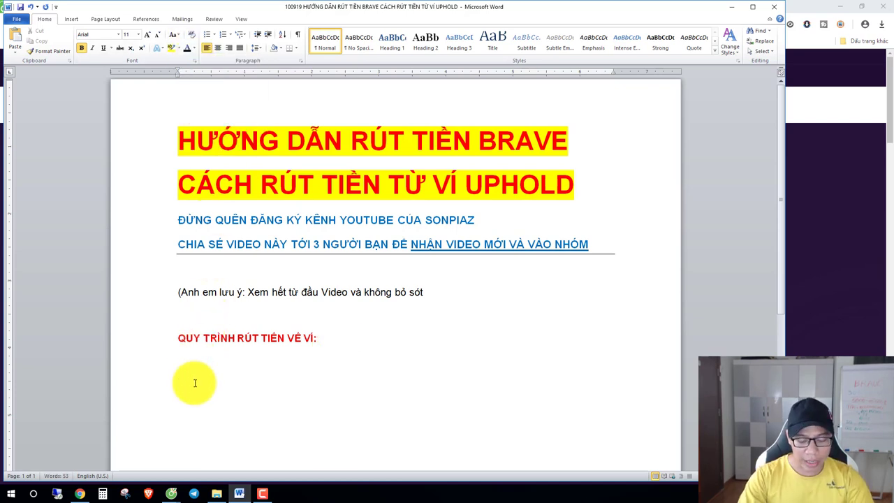
pyautogui.write('Bước:')
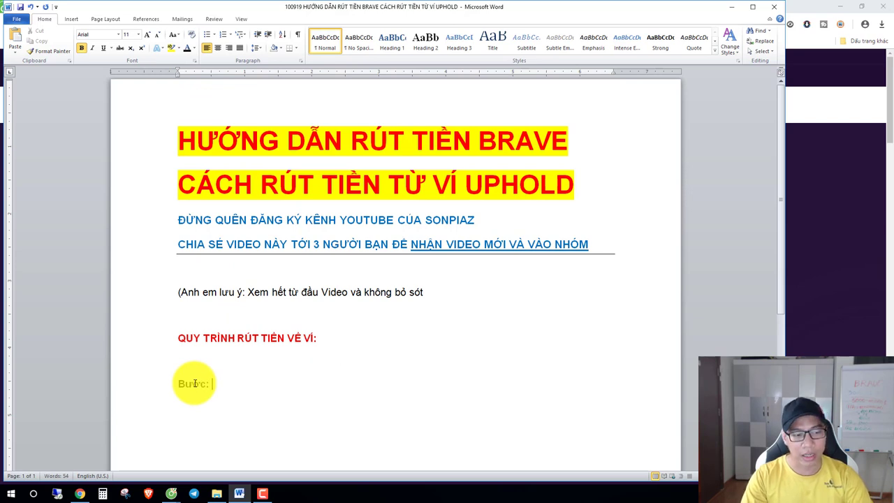
pyautogui.press('BackSpace')
pyautogui.press('BackSpace')
pyautogui.write('1:')
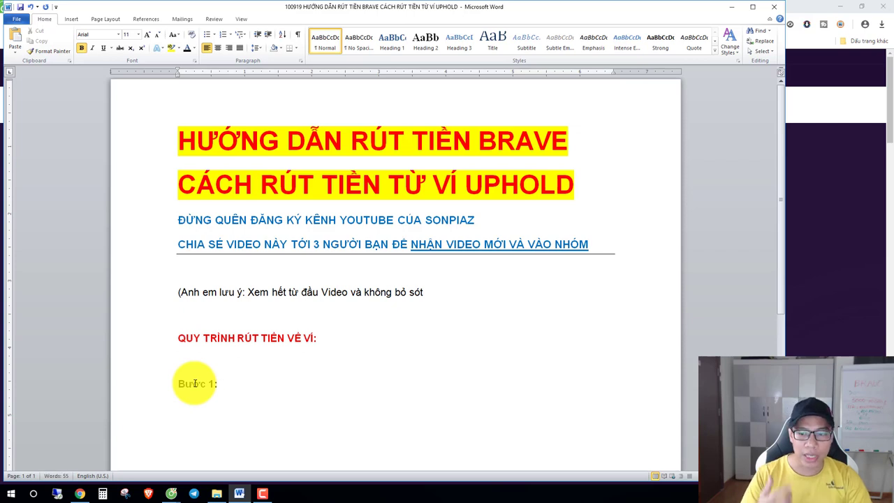
# Switch back to the browser and open the log-in page of the Brave Rewards Creators site.
pyautogui.click(825, 201)
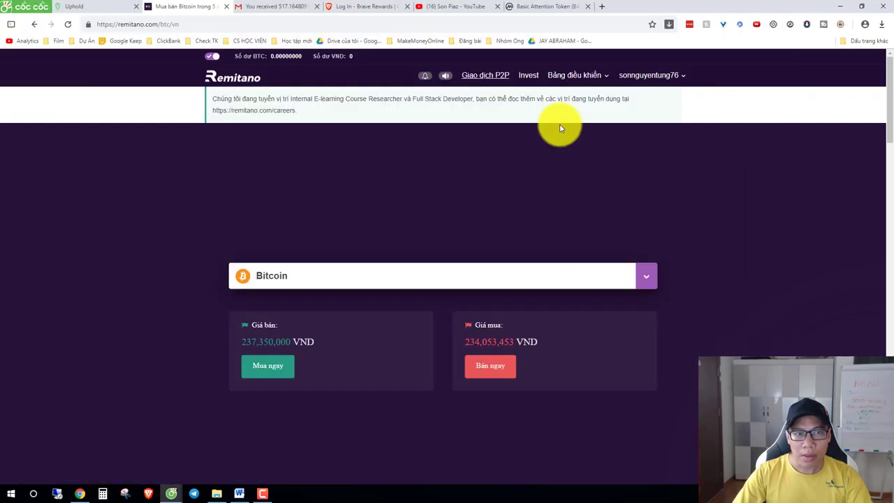
pyautogui.click(359, 9)
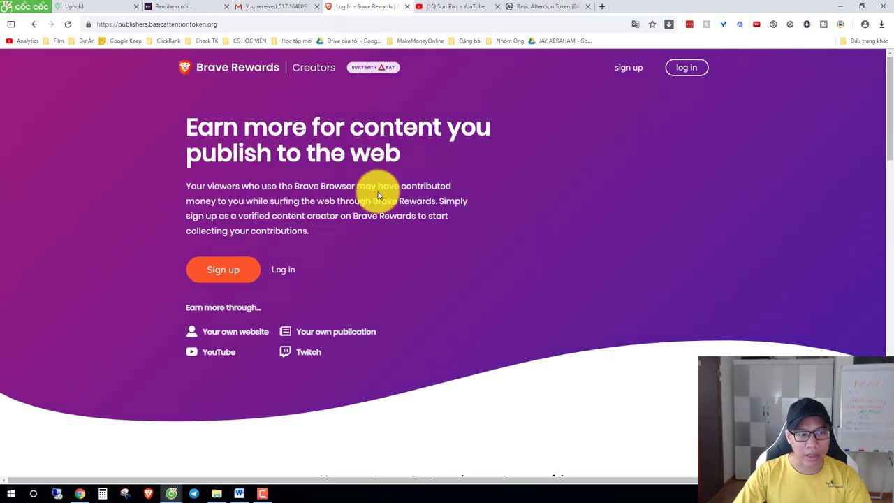
pyautogui.click(284, 271)
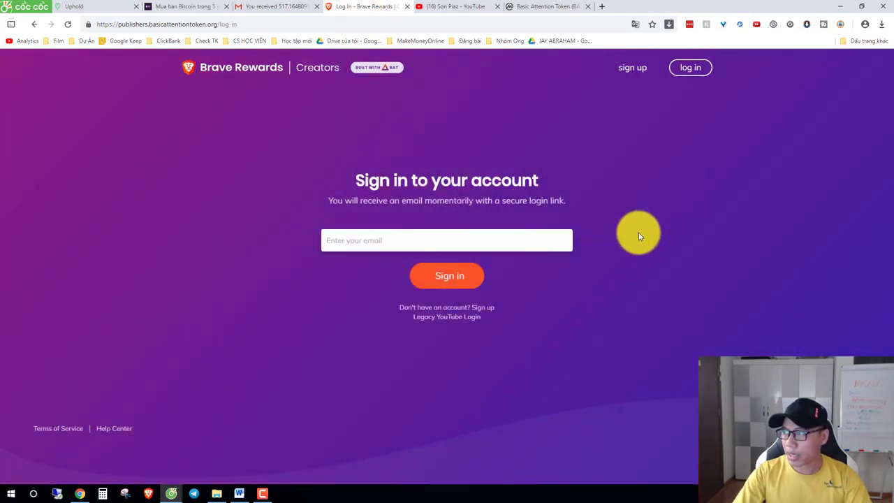
pyautogui.click(482, 237)
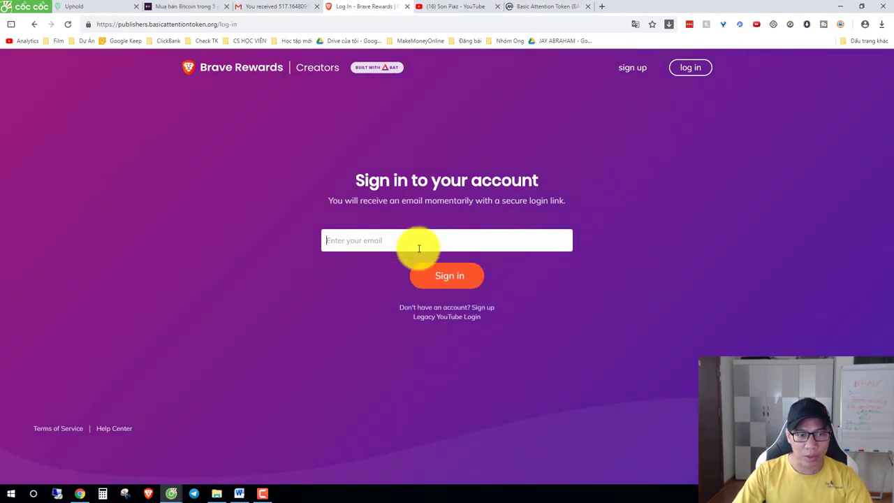
pyautogui.hotkey('ctrl', 'v')
pyautogui.click(441, 285)
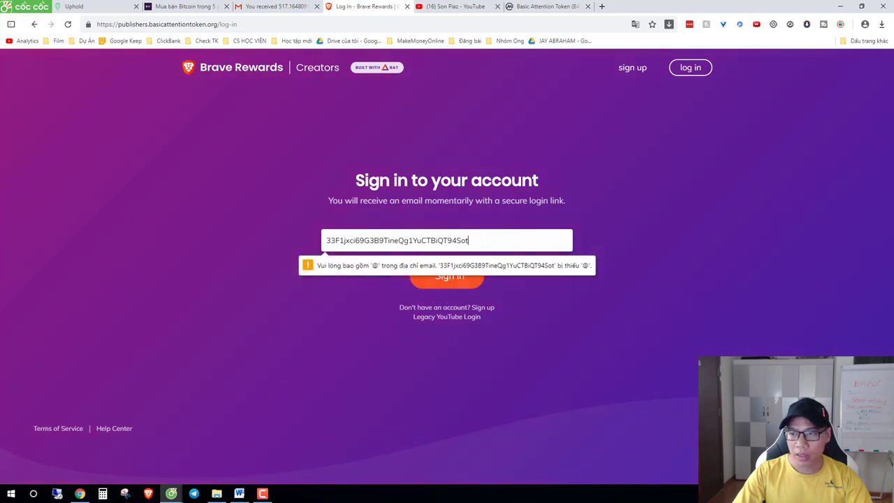
# Replace the sign-in entry with the account's e-mail address and request the secure login link.
pyautogui.doubleClick(453, 240)
pyautogui.hotkey('ctrl', 'v')
pyautogui.click(443, 278)
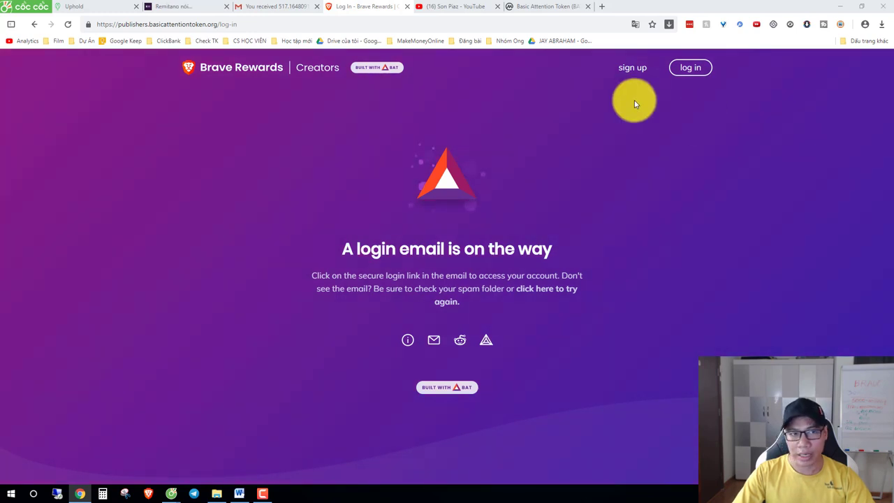
# Load the copied secure login link with its token to open the Creators dashboard, and highlight the Downloaded count in Referral Promo Stats.
pyautogui.click(370, 26)
pyautogui.hotkey('ctrl', 'v')
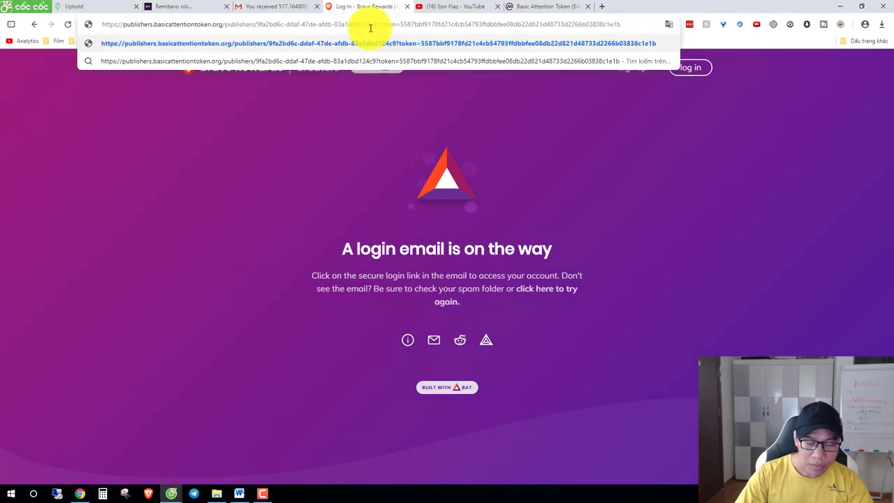
pyautogui.press('Return')
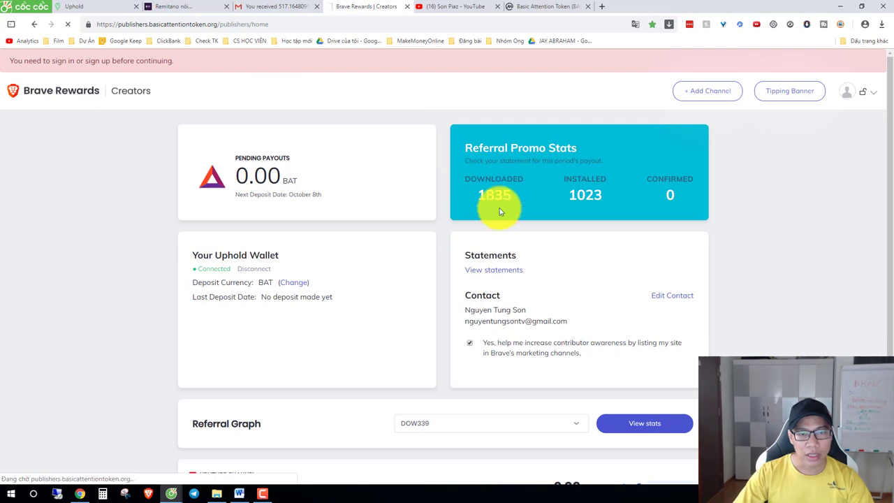
pyautogui.doubleClick(491, 196)
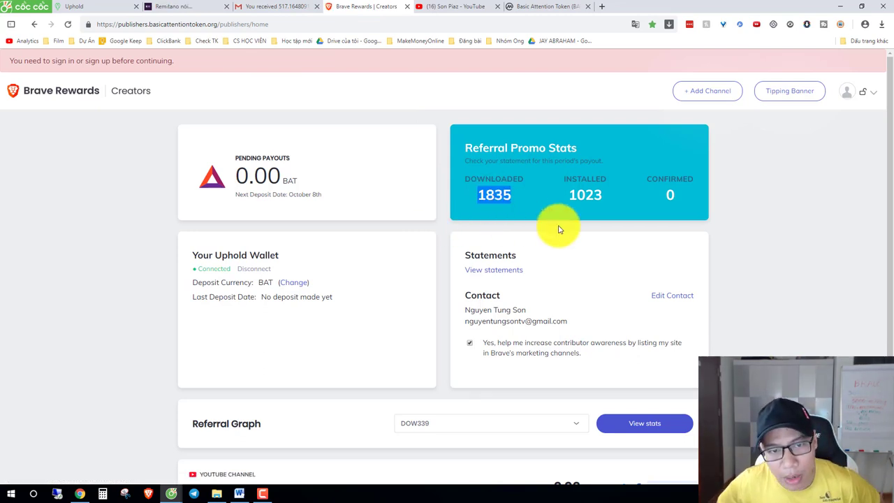
pyautogui.click(492, 196)
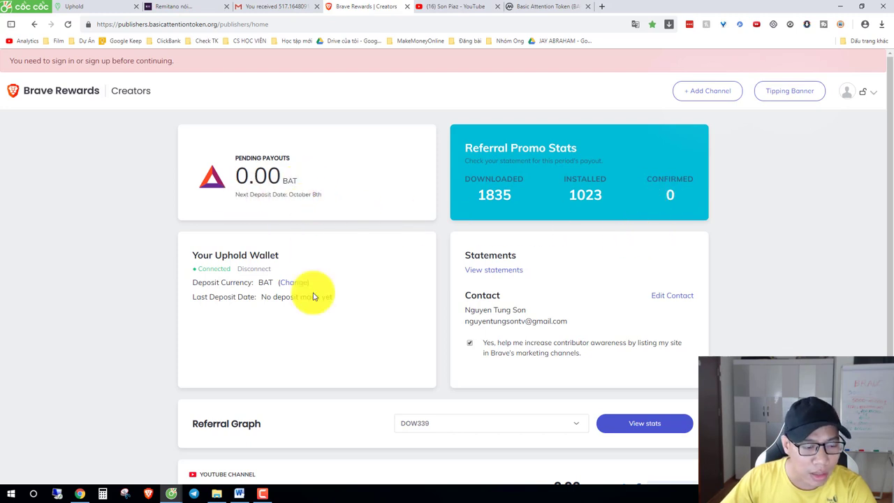
# Back in Word, complete the "Bước 1:" line with "Sau 30 ngày Brave -> Lượt Confirm (Xác nhận)".
pyautogui.click(249, 493)
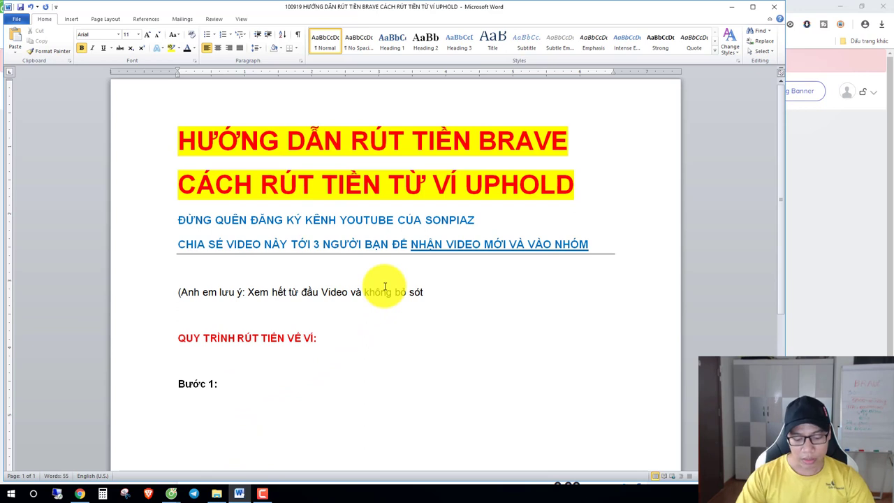
pyautogui.write('Sau 30 ngày Brave')
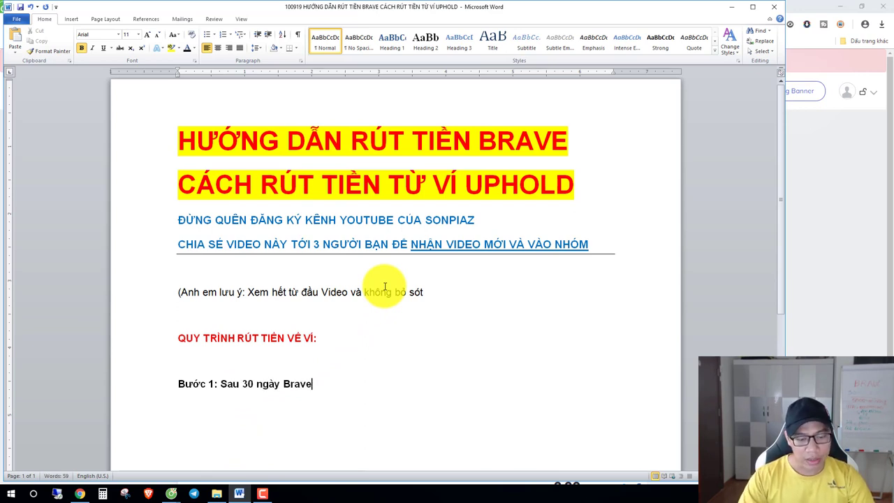
pyautogui.write(' ->')
pyautogui.write(' Luơt Conf')
pyautogui.write('irm')
pyautogui.write(' (Xác nhân')
pyautogui.write('j)')
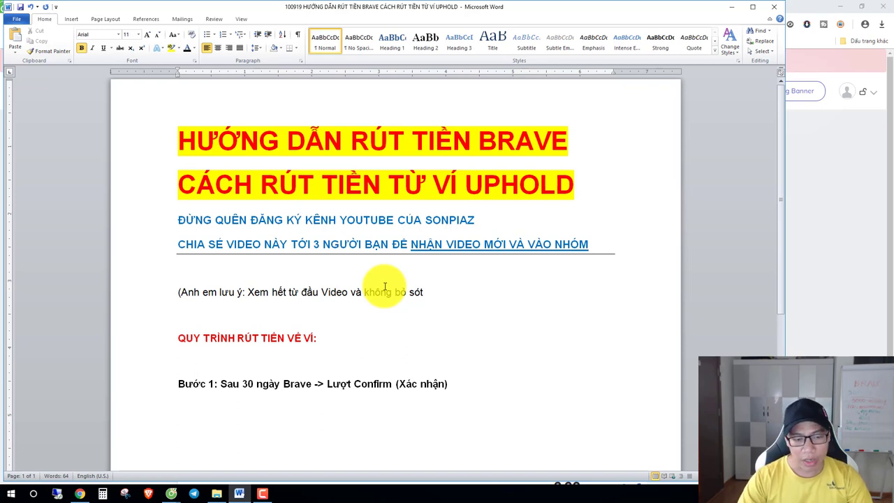
# Add a new line below Bước 1 reading "1 Lượt Confirm = 5$".
pyautogui.press('Return')
pyautogui.write('1')
pyautogui.write(' Luowjt Confirm')
pyautogui.write(' = 5$')
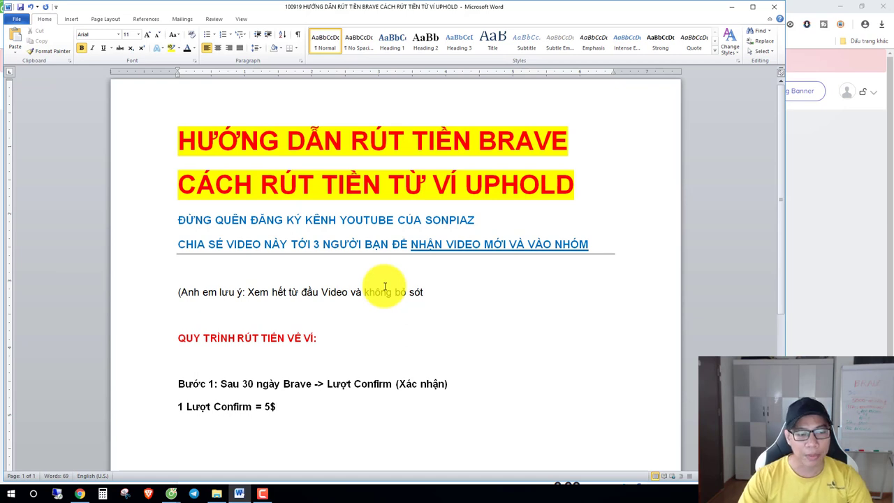
# Add another line with the example assumption "Giả sử: 1000 download".
pyautogui.press('Return')
pyautogui.write('Gia')
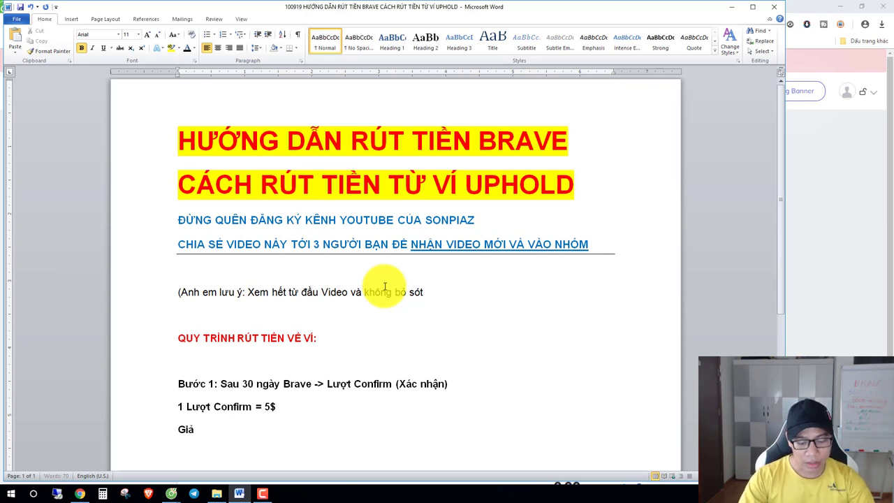
pyautogui.write(' sử: 1000 doenl')
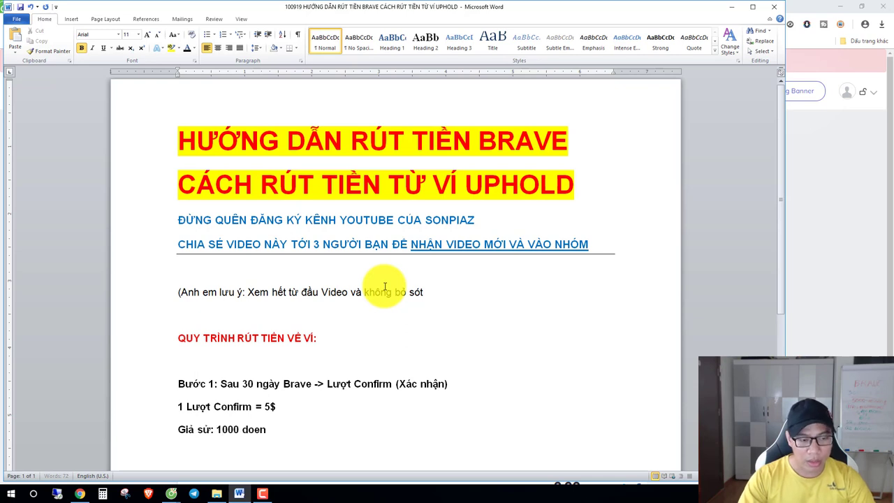
pyautogui.press('BackSpace')
pyautogui.press('BackSpace')
pyautogui.press('BackSpace')
pyautogui.write('wnload')
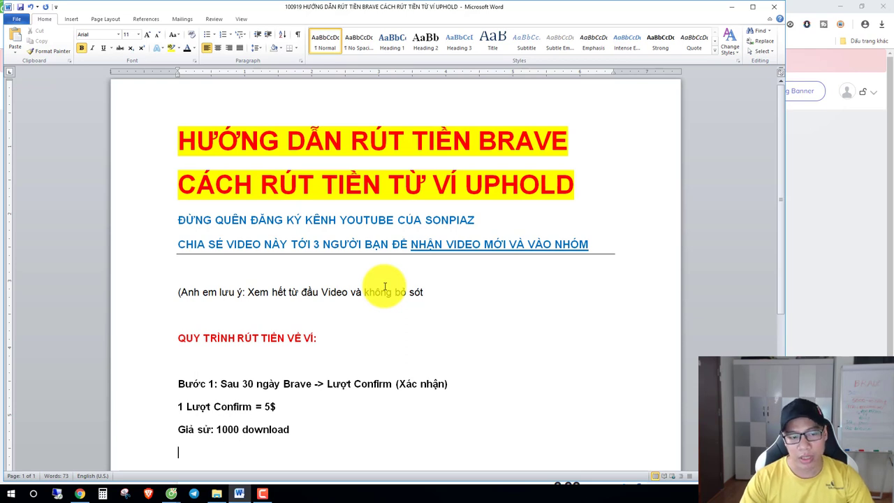
# Write the earnings calculation "20% = 200 Confirm x 5$ = 1.000$" beneath the download assumption.
pyautogui.write('20%')
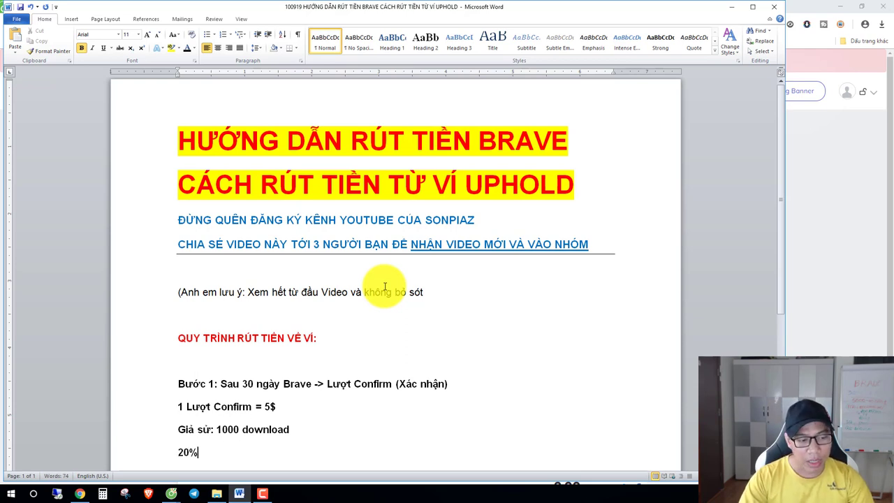
pyautogui.write(' =')
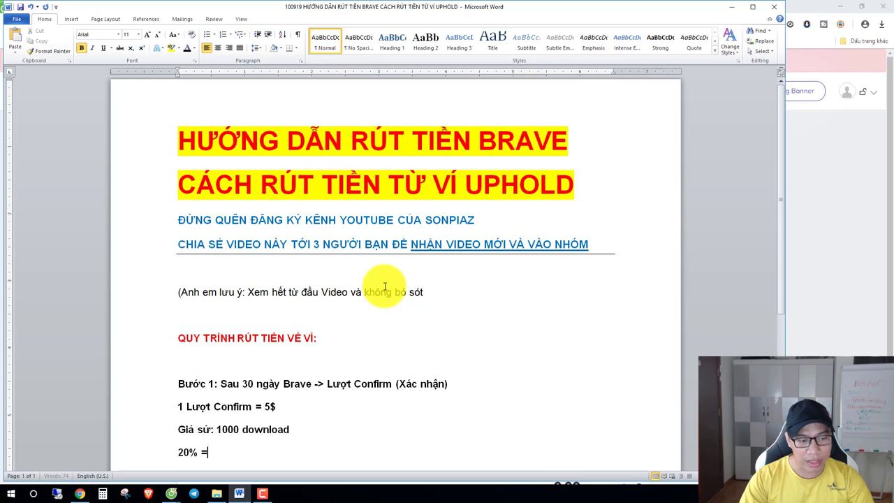
pyautogui.write(' 2000')
pyautogui.press('BackSpace')
pyautogui.write('Confirm')
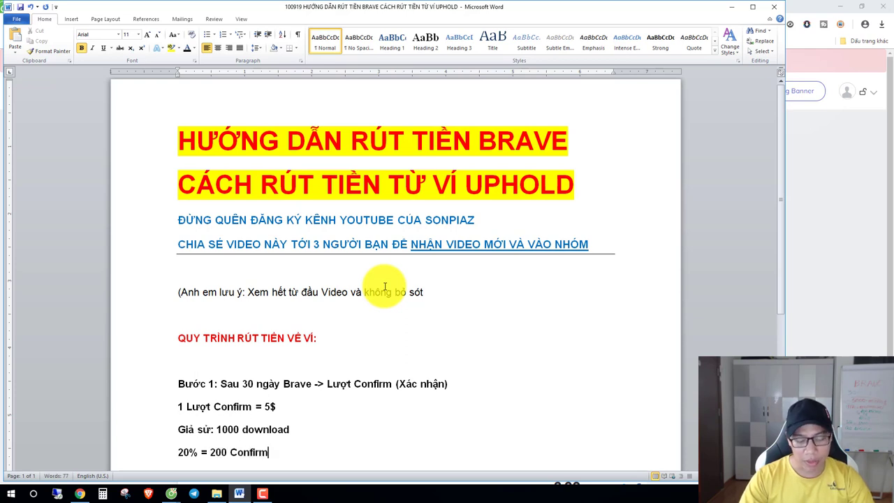
pyautogui.write(' x')
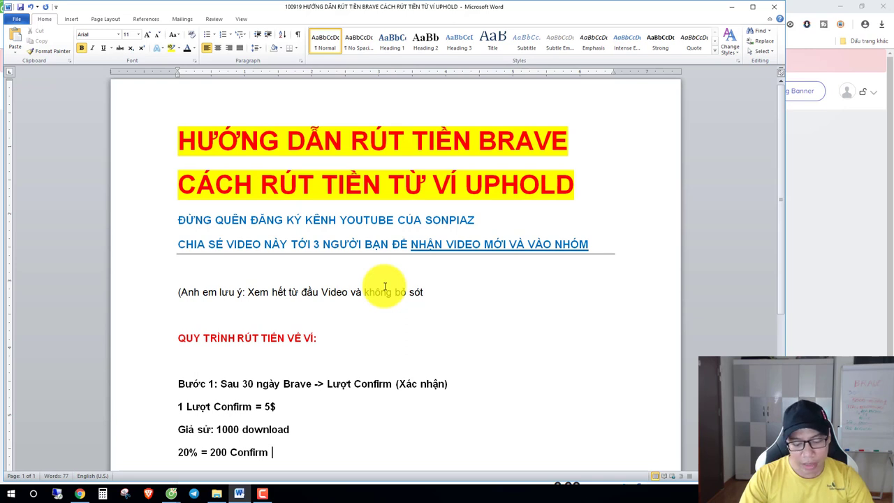
pyautogui.write(' 5$ = ')
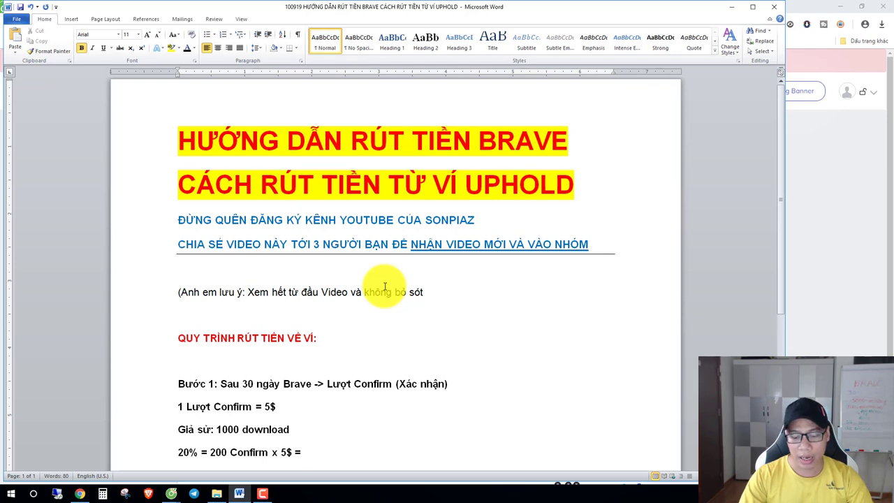
pyautogui.write('1.000$')
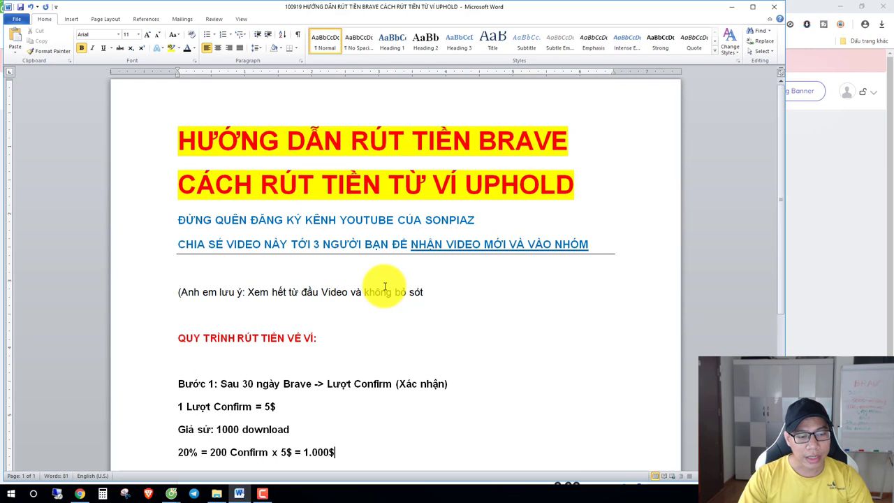
pyautogui.scroll(-1, 385, 286)
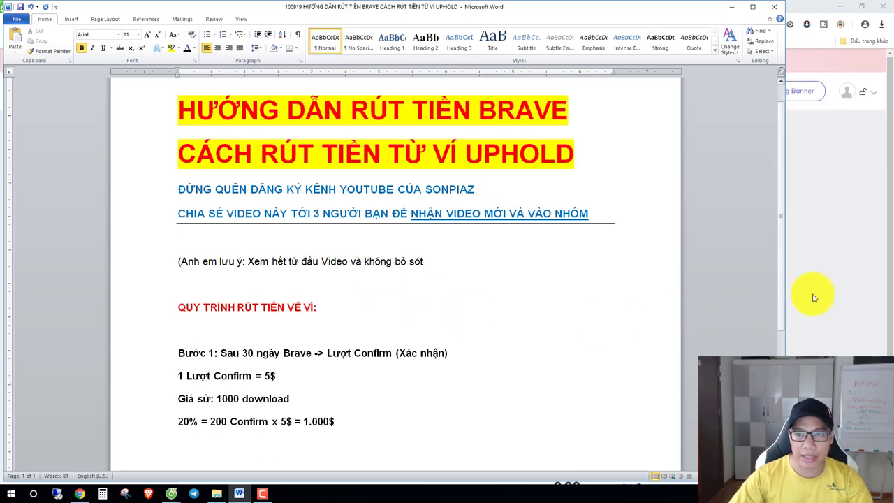
# Return to the Brave Rewards dashboard and highlight the pending payout amount, the Confirmed count and the next deposit date.
pyautogui.click(823, 220)
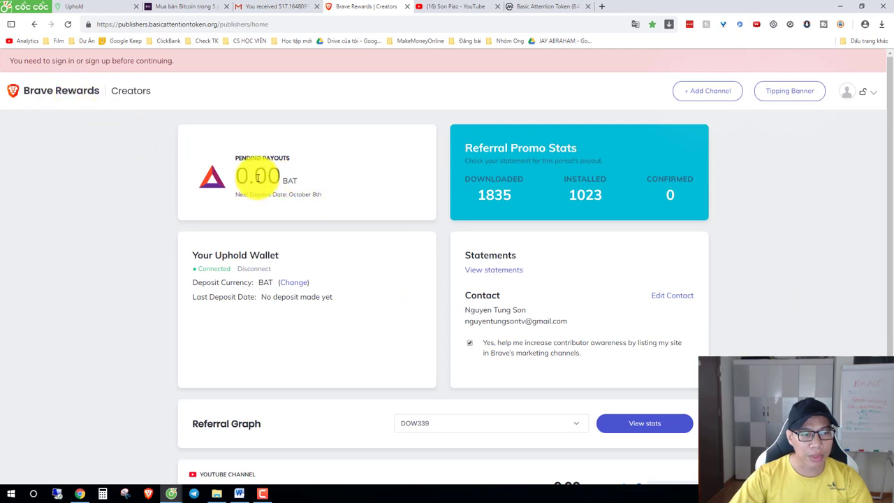
pyautogui.moveTo(234, 175); pyautogui.dragTo(311, 176)
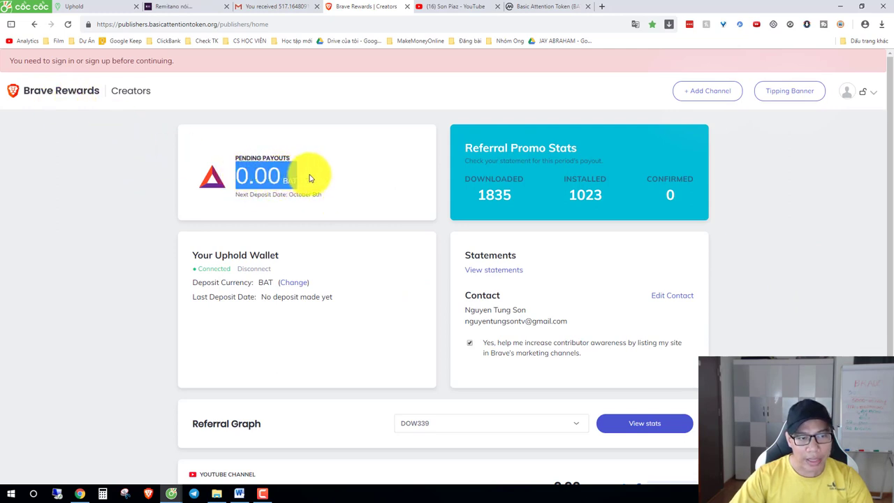
pyautogui.doubleClick(667, 196)
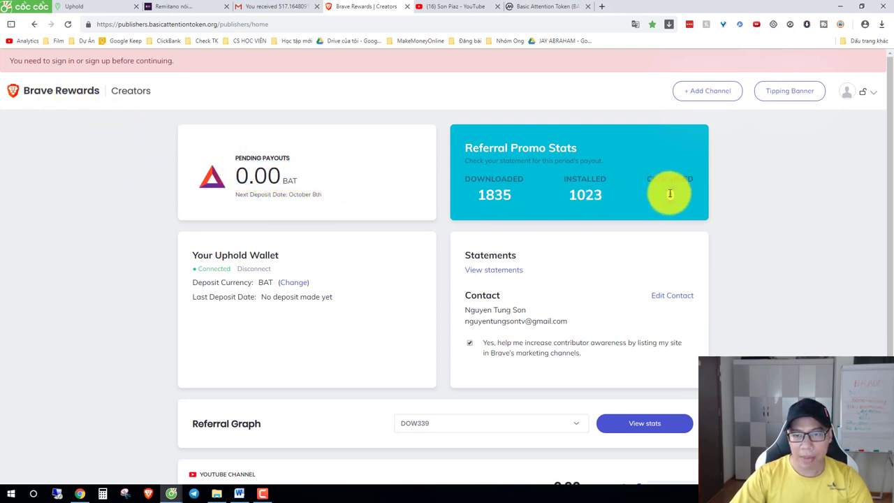
pyautogui.doubleClick(249, 176)
pyautogui.tripleClick(265, 178)
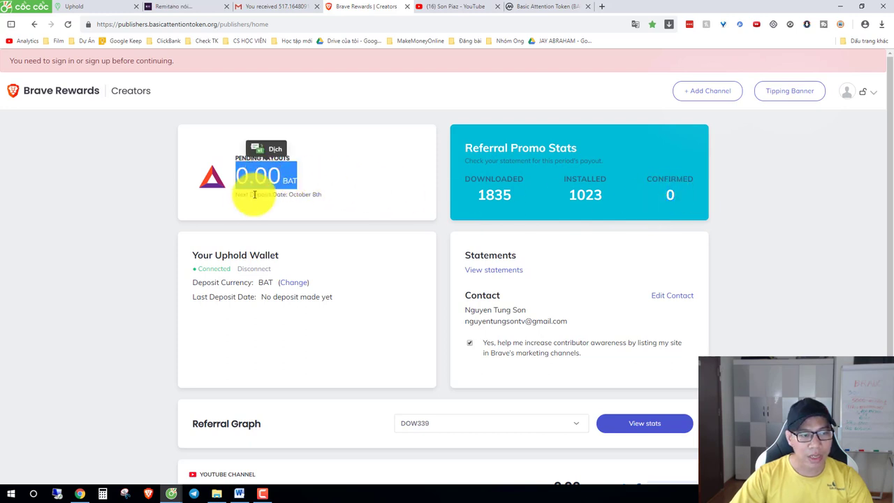
pyautogui.click(246, 197)
pyautogui.moveTo(243, 194); pyautogui.dragTo(328, 201)
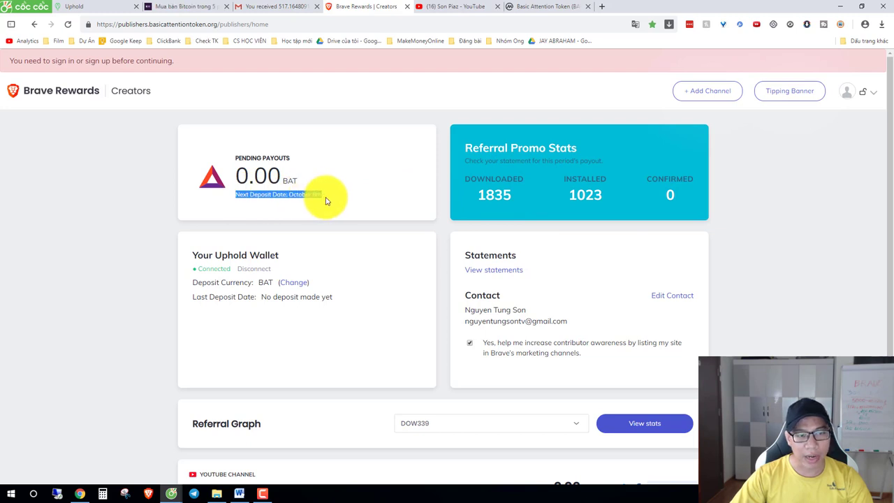
# Switch to the Word document and add the line "Trả BAT vào ngày 8 hàng tháng" beneath the earnings calculation.
pyautogui.click(323, 198)
pyautogui.click(238, 489)
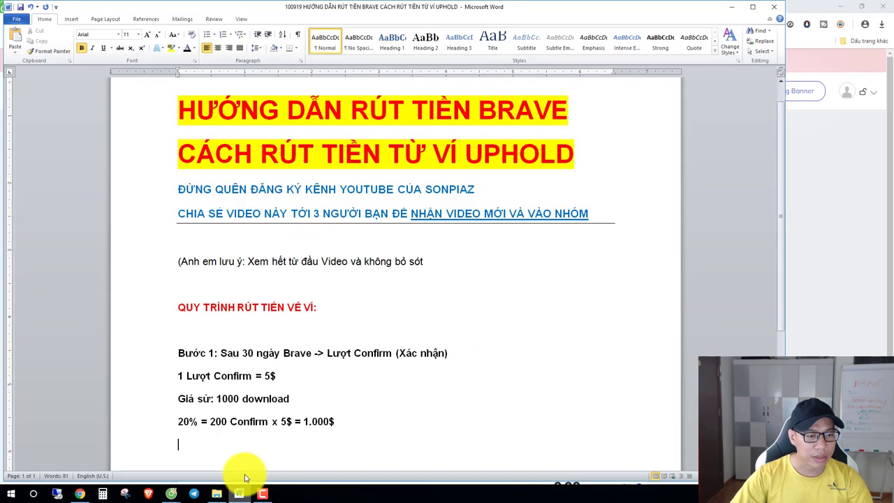
pyautogui.write('Trả B')
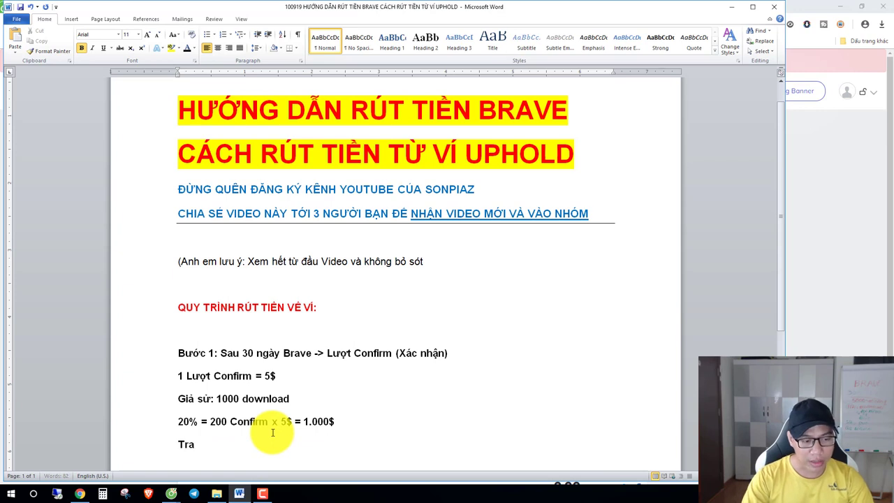
pyautogui.write('AT vào ngay 8')
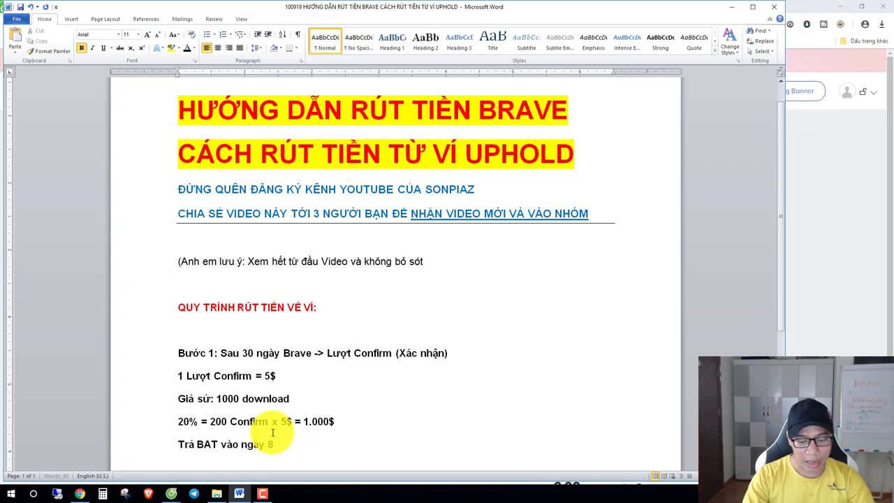
pyautogui.write(' hang tháng')
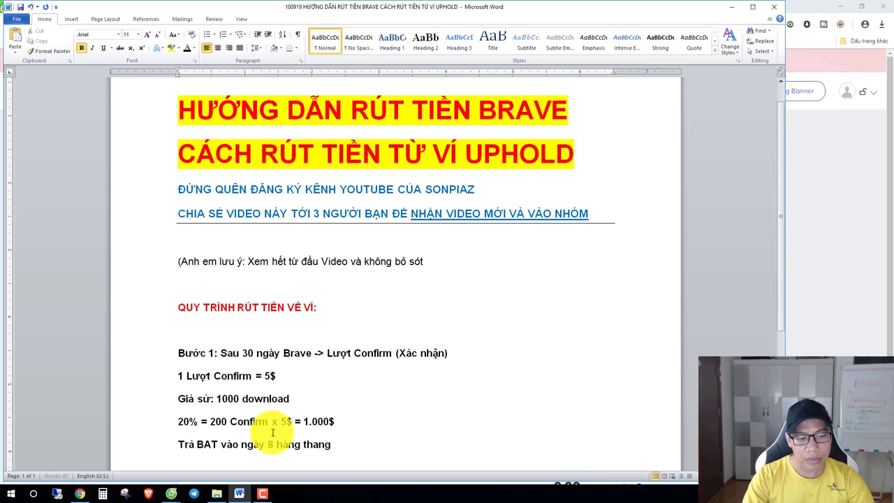
pyautogui.moveTo(221, 445); pyautogui.dragTo(340, 446)
pyautogui.click(340, 446)
# Remove the bold formatting from the five lines running from Bước 1 to the monthly BAT payment line.
pyautogui.scroll(-2, 335, 436)
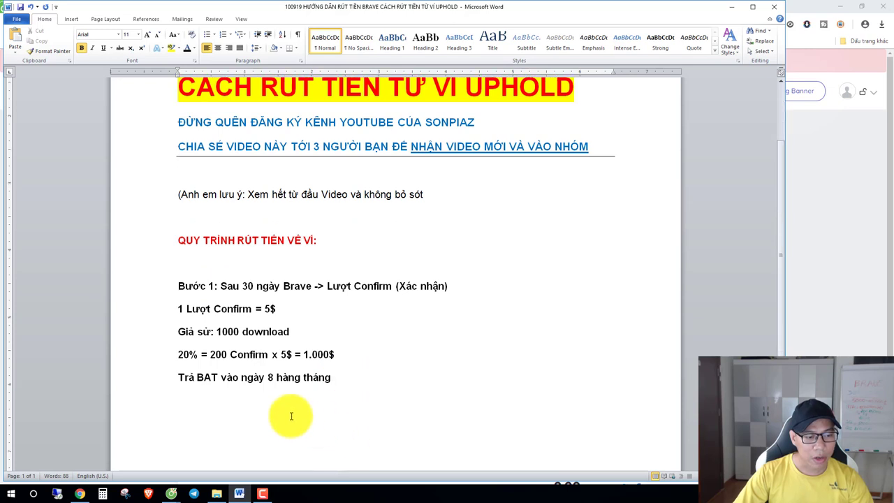
pyautogui.moveTo(338, 381); pyautogui.dragTo(178, 286)
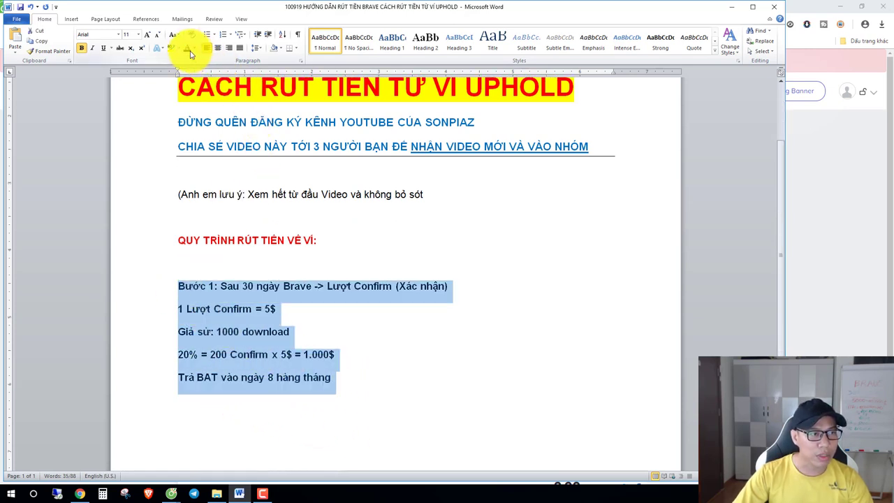
pyautogui.hotkey('ctrl', 'b')
pyautogui.click(355, 380)
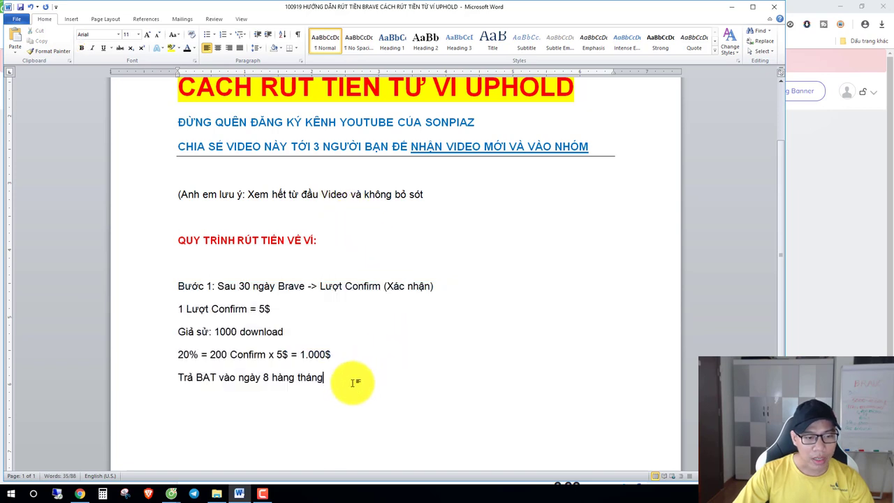
# Add a new line below the payment date reading "Đồng BAT sẽ được lưu giữ ở Tài khoản “Brave Rewards”".
pyautogui.press('Return')
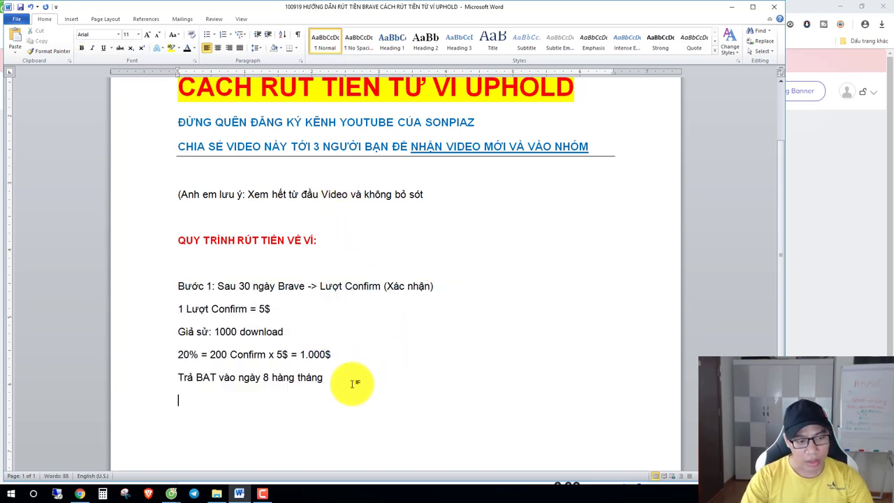
pyautogui.write('Dong')
pyautogui.write(' BAT')
pyautogui.write(' sẽ được')
pyautogui.write(' lưu giữ o')
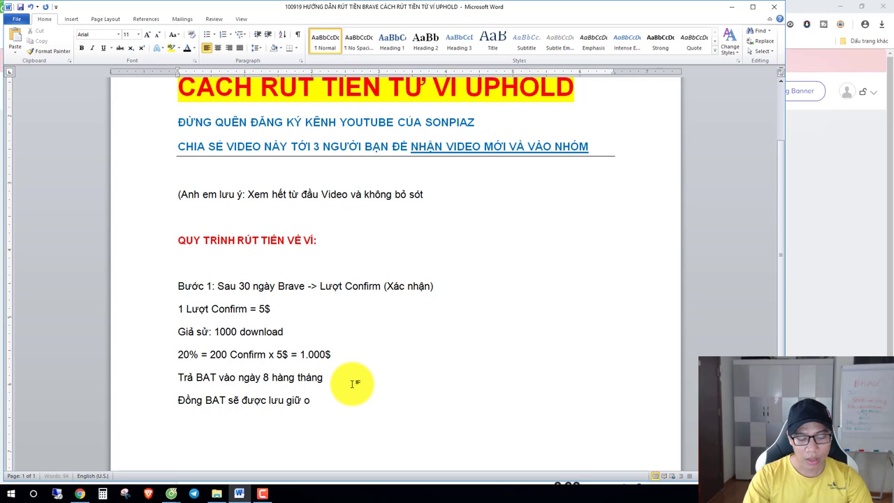
pyautogui.press('BackSpace')
pyautogui.write('ở B')
pyautogui.press('BackSpace')
pyautogui.write('"')
pyautogui.press('BackSpace')
pyautogui.write('Tài')
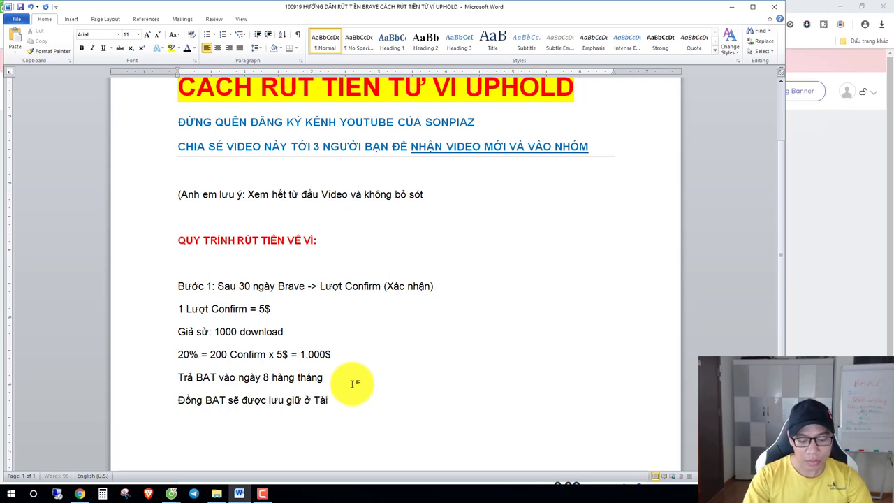
pyautogui.write(' khoản "Brave Rewards')
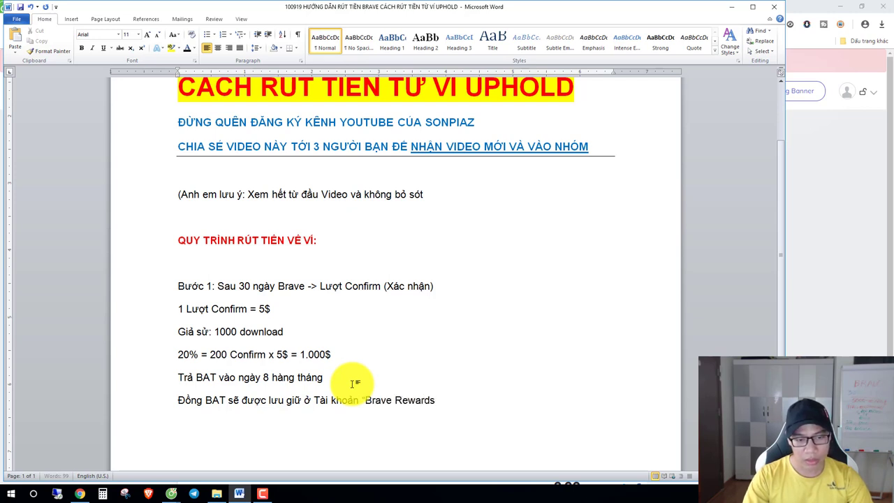
pyautogui.write('"')
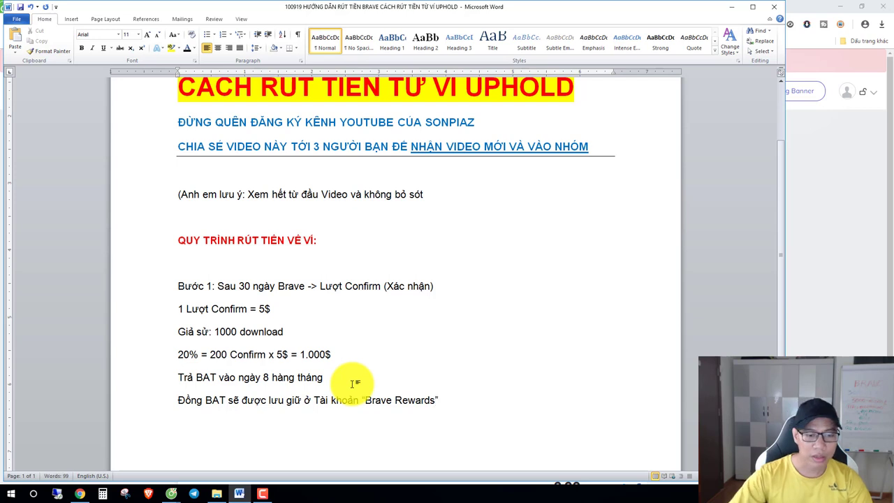
# Return to the Brave Rewards dashboard in the browser and highlight the next deposit date under the pending payouts.
pyautogui.click(817, 269)
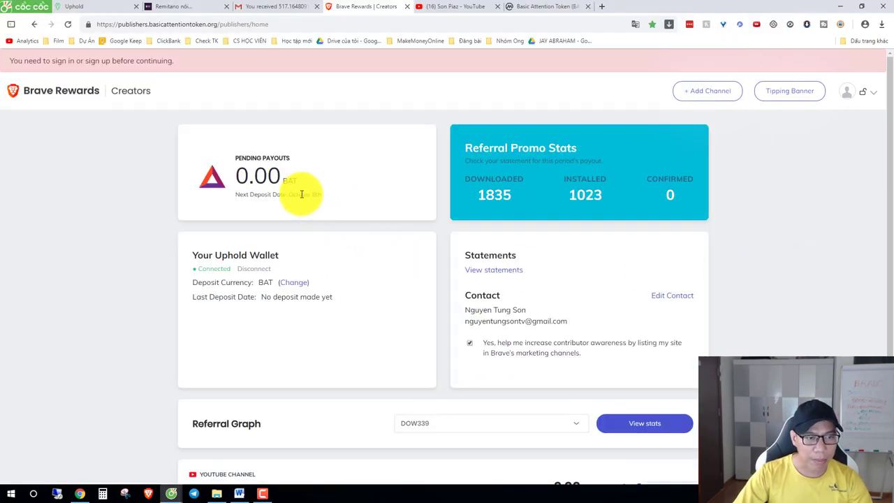
pyautogui.moveTo(301, 194); pyautogui.dragTo(325, 197)
pyautogui.click(329, 195)
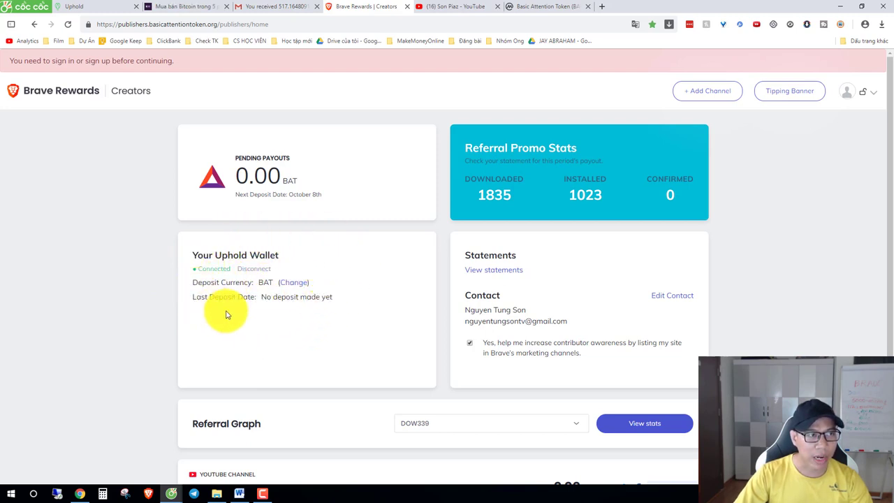
# Examine the favorite cards on the Uphold dashboard and the Funds Received email from Uphold in Gmail.
pyautogui.click(104, 8)
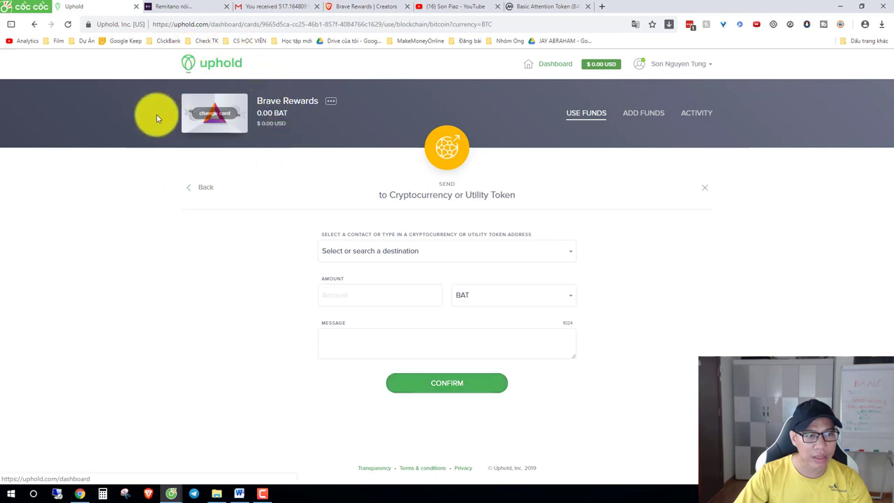
pyautogui.click(227, 187)
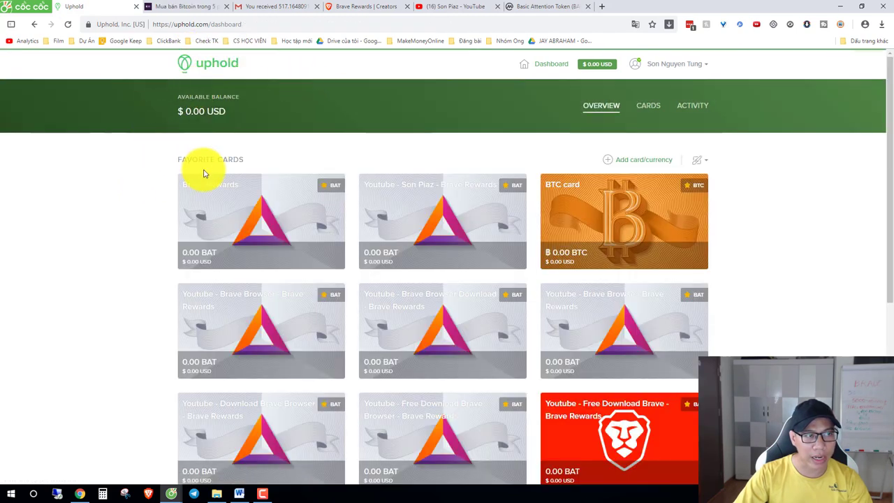
pyautogui.click(276, 6)
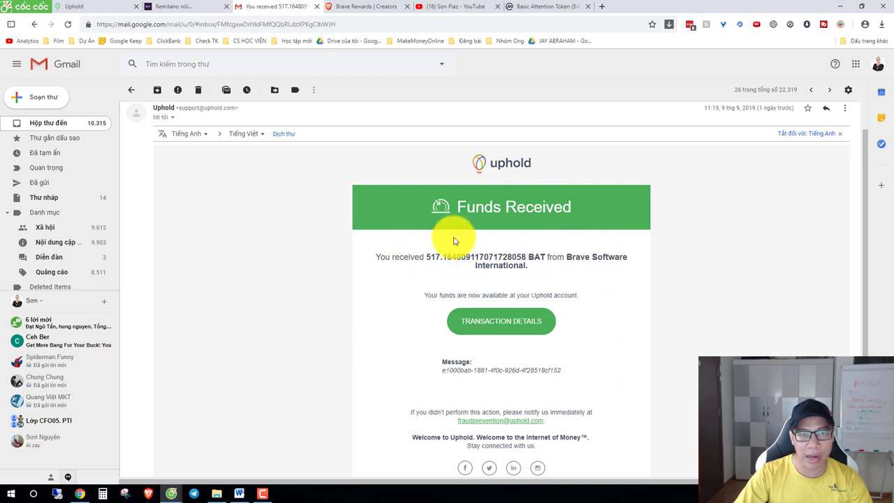
# Switch to Word and add, after a blank line, "Bước 2: Chuyển đồng BAT từ Tài khoản “Brave Rewards” về Ví Uphold".
pyautogui.click(239, 494)
pyautogui.write('Bươc 2:')
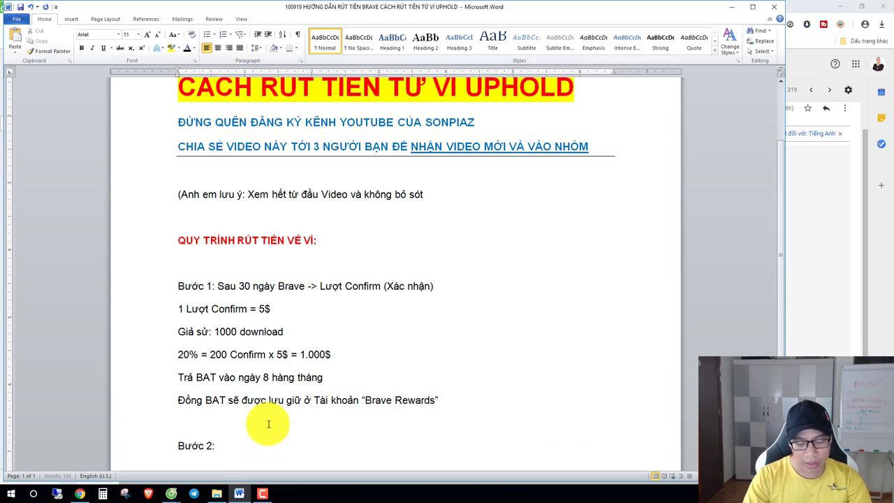
pyautogui.write(' Chuyeenr')
pyautogui.press('BackSpace')
pyautogui.write('đồng BAT')
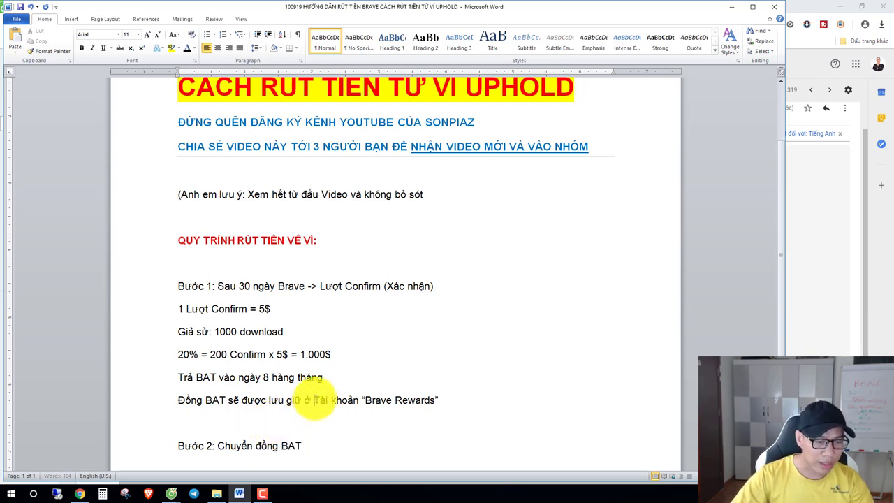
pyautogui.moveTo(314, 401); pyautogui.dragTo(435, 402)
pyautogui.click(360, 443)
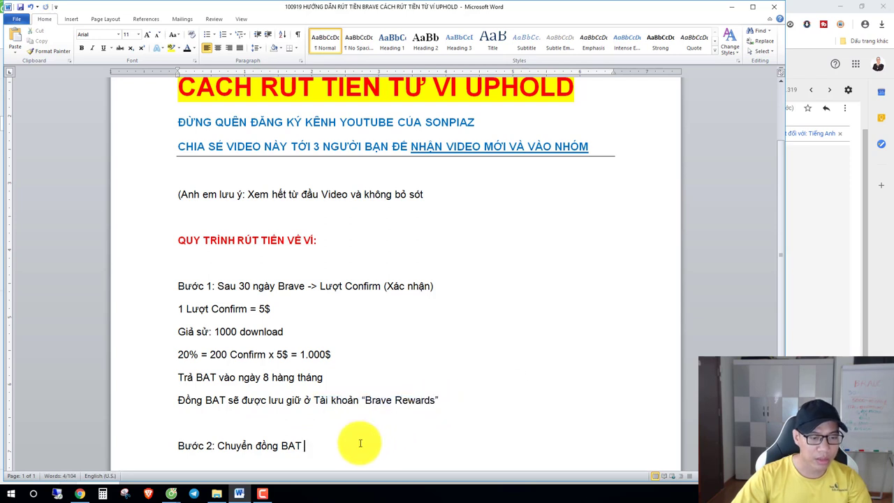
pyautogui.write('từ')
pyautogui.write('Tài khoản "Brave Rewards"')
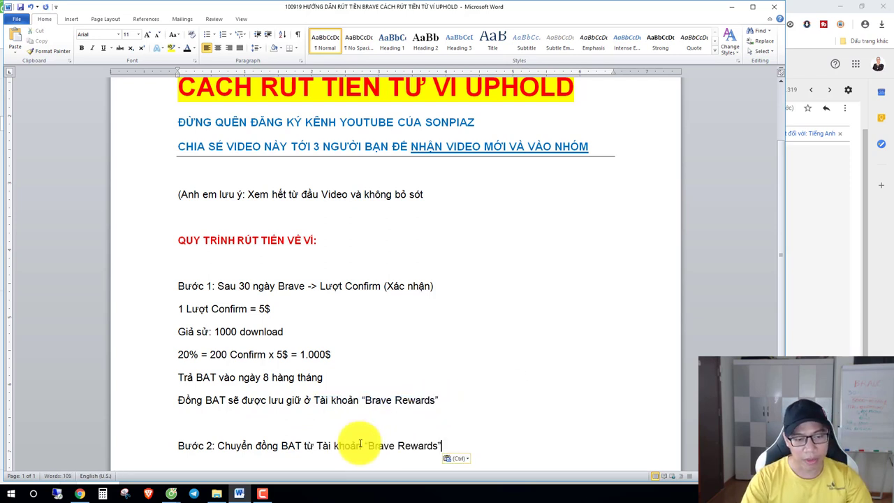
pyautogui.write('về Ví Uph')
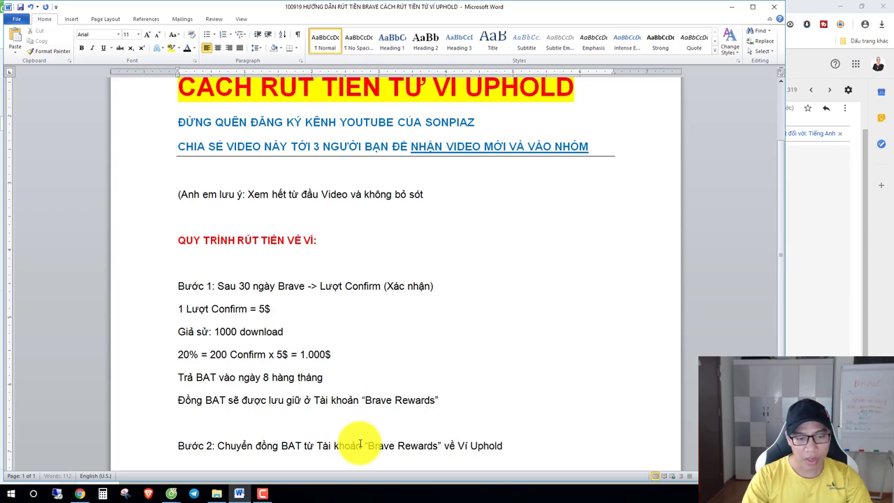
pyautogui.write('old')
# Add a dash bullet beneath Bước 2 reading "Nhận được Email thông báo".
pyautogui.press('Return')
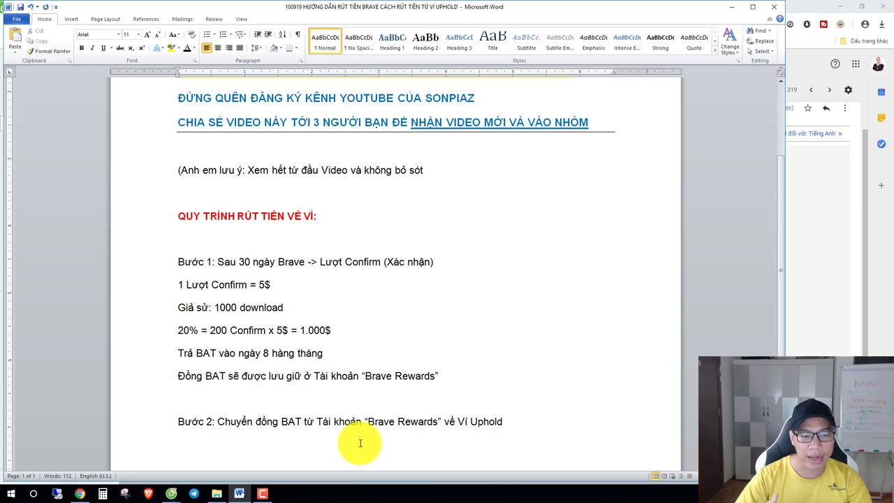
pyautogui.scroll(-2, 419, 391)
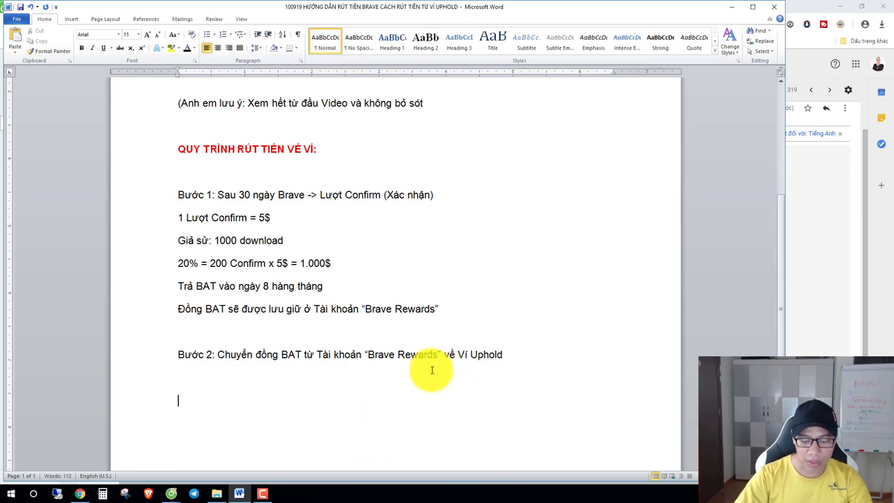
pyautogui.write('- N')
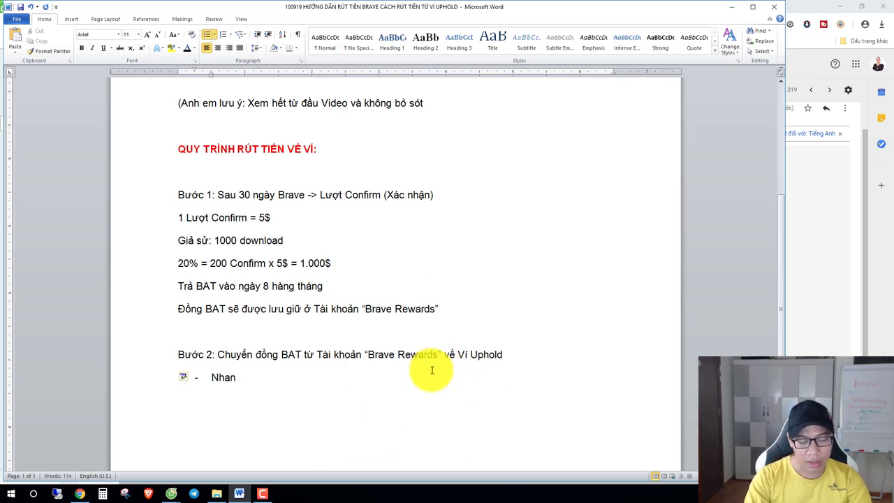
pyautogui.write('hận duocwjd Email')
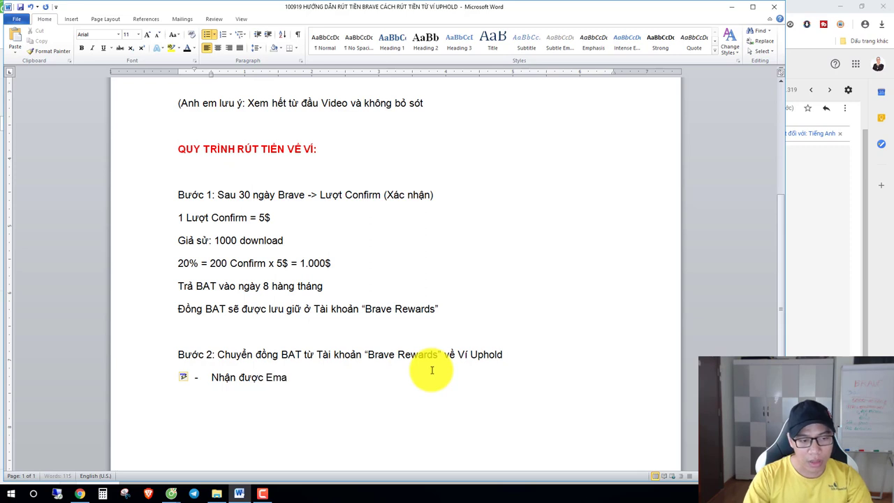
pyautogui.write(' thoong baos')
# End the bulleted list and add the line "Bước 3: Chuyển đồng BAT từ ví Uphold sang đồng Bitcoin (Ví Remitano)".
pyautogui.press('Return')
pyautogui.press('Return')
pyautogui.write('Buocws 3:')
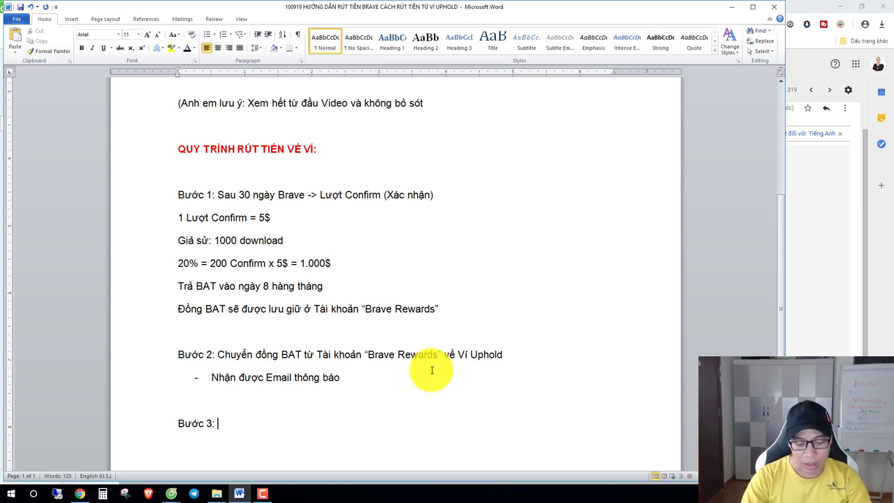
pyautogui.write('Chuyen')
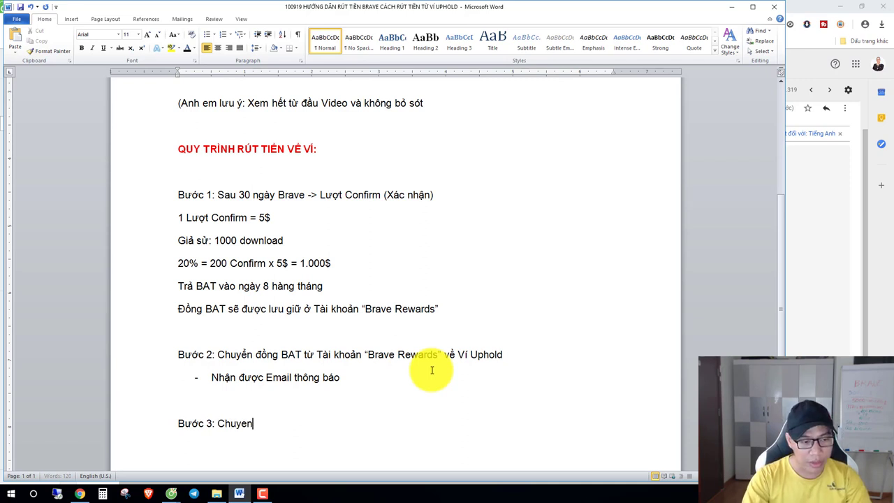
pyautogui.write(' do')
pyautogui.write('ng BAT')
pyautogui.write(' từ v')
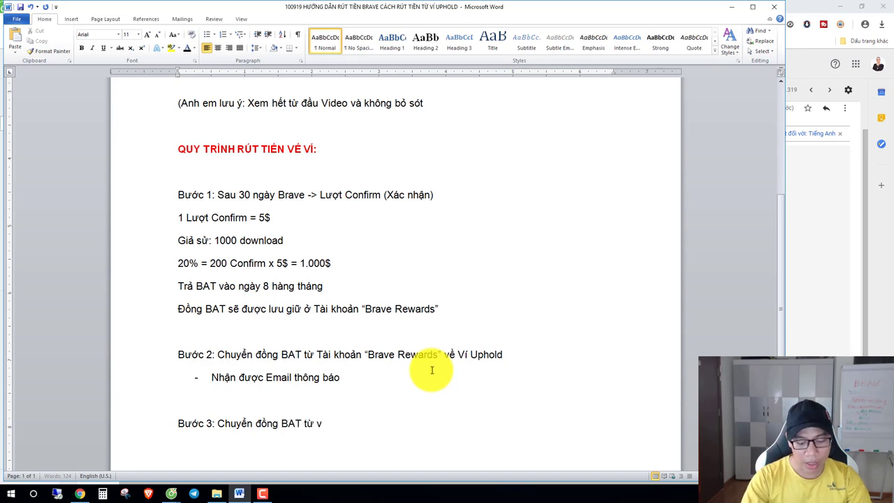
pyautogui.write('í Upho')
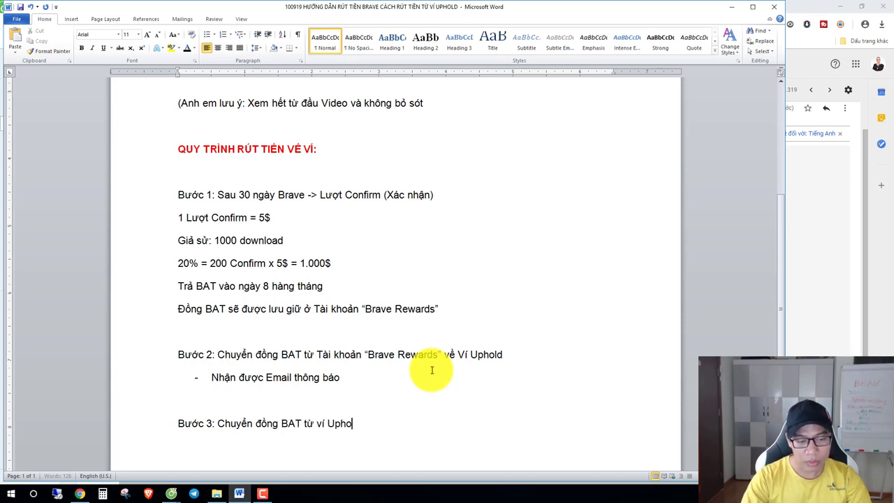
pyautogui.write('ld sang đồng Bitcoin')
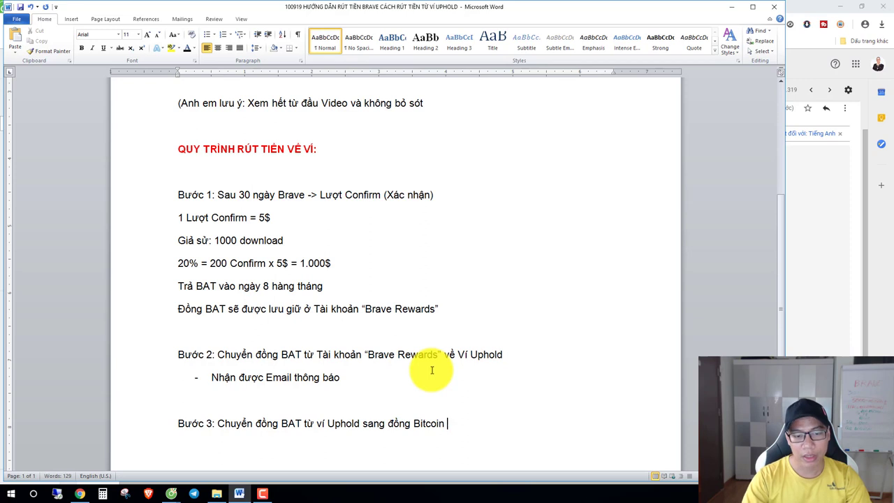
pyautogui.write(' (')
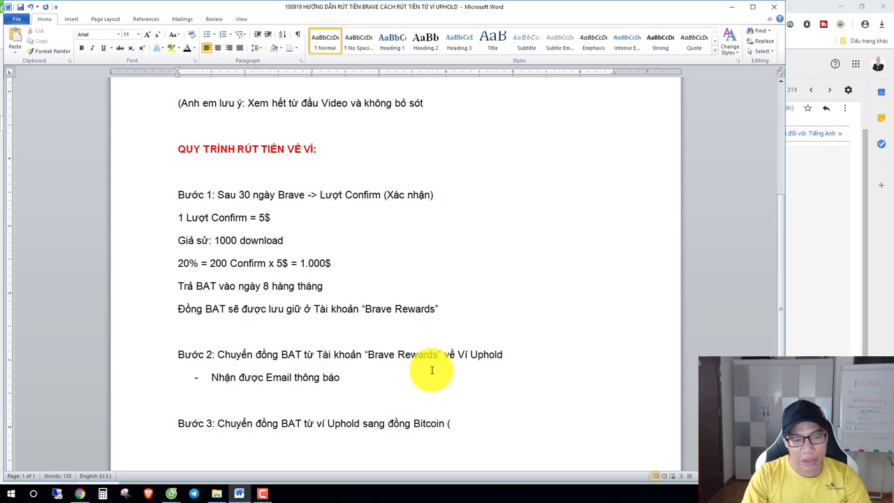
pyautogui.write('Ví ')
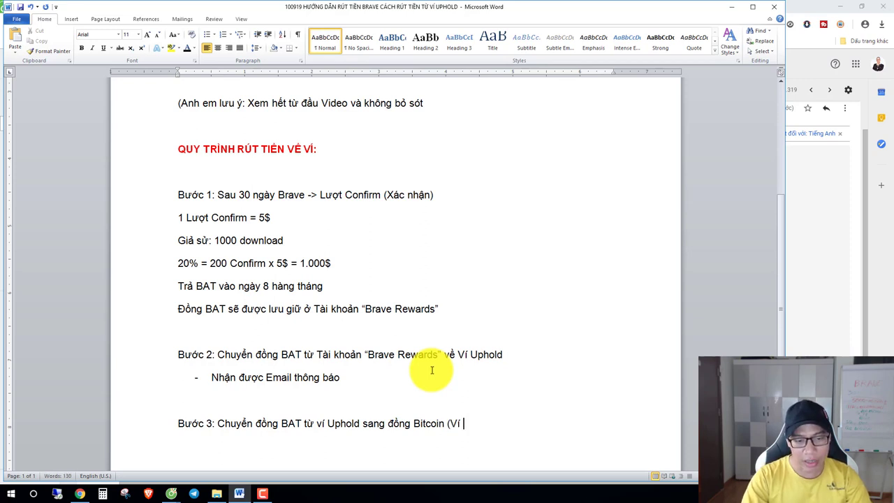
pyautogui.write('Remi')
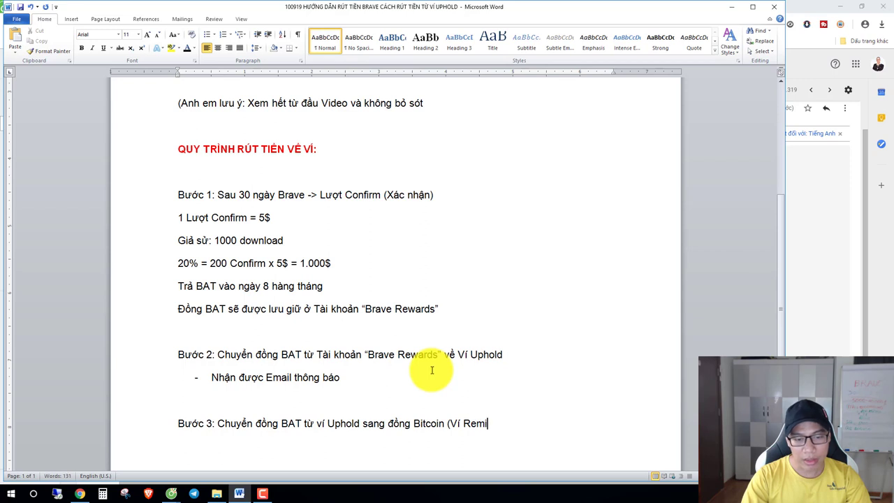
pyautogui.write('tano)')
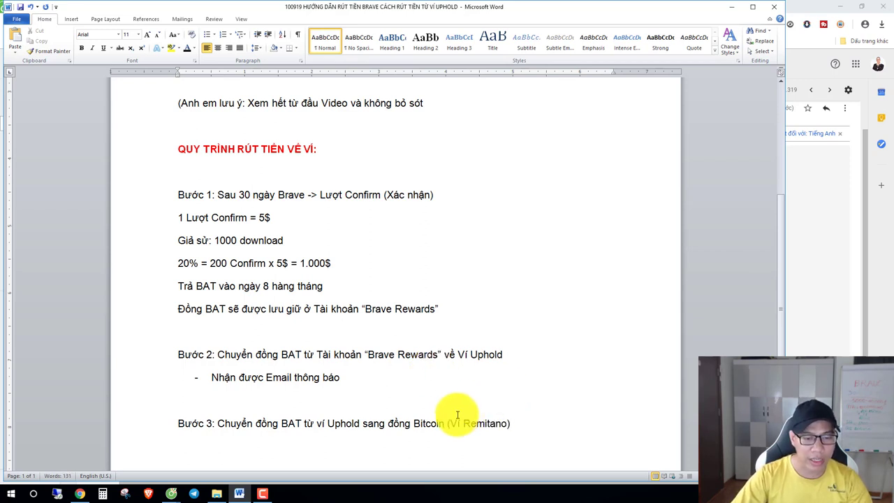
# Underline the words "Ví Remitano" inside the parentheses of the Bước 3 line.
pyautogui.moveTo(450, 423); pyautogui.dragTo(508, 424)
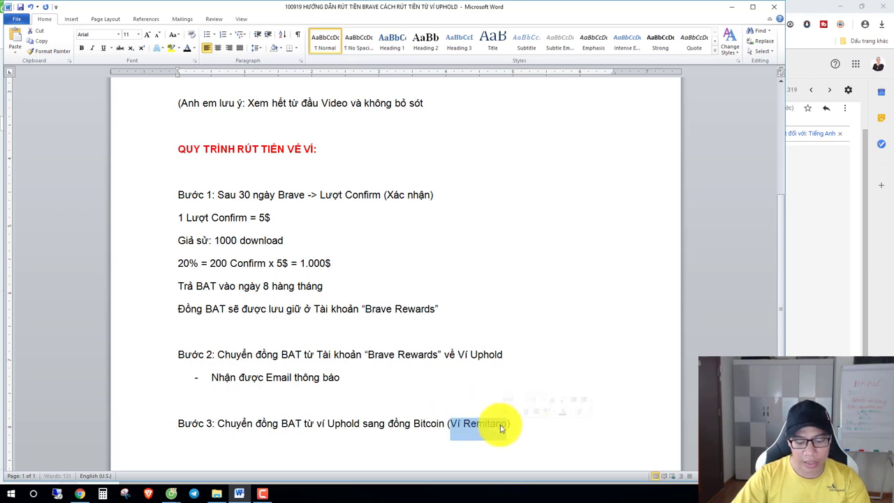
pyautogui.hotkey('ctrl', 'u')
pyautogui.click(523, 426)
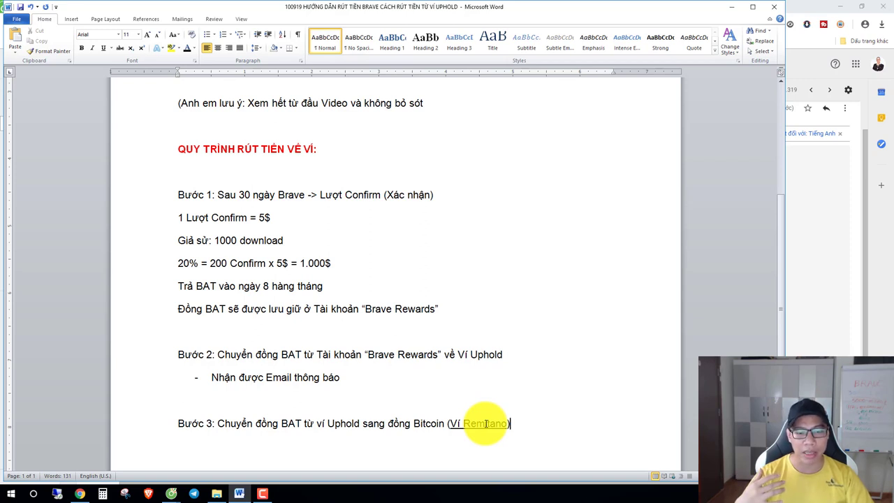
# Add, after a blank line beneath Bước 3, the text "BƯớc 4: Khi mà Bitcoin về Remitano".
pyautogui.click(523, 428)
pyautogui.press('Return')
pyautogui.press('Return')
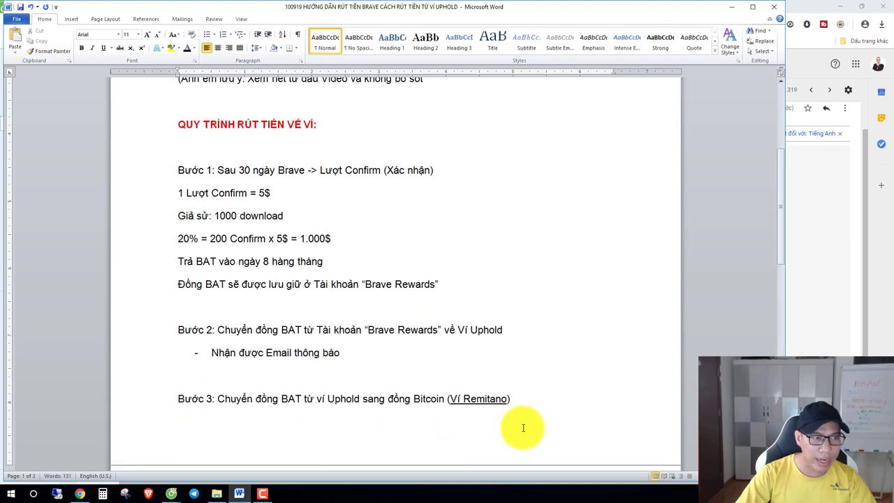
pyautogui.scroll(3, 343, 236)
pyautogui.scroll(-1, 347, 246)
pyautogui.scroll(-3, 347, 247)
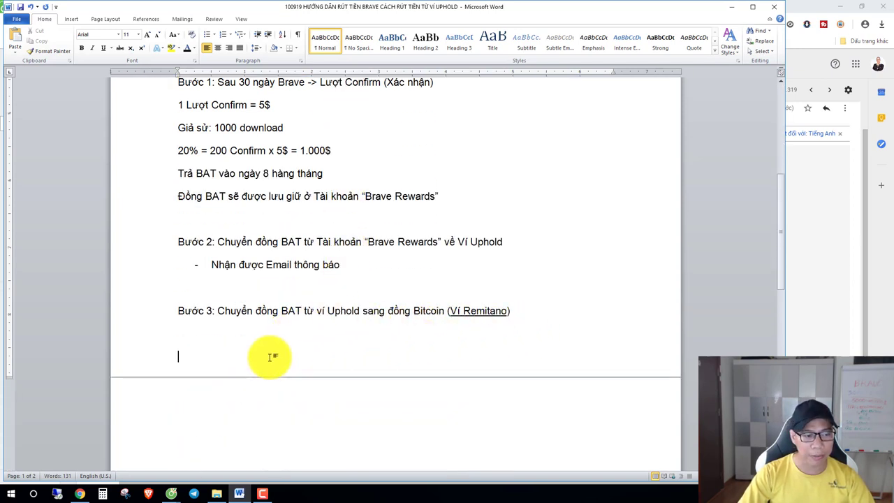
pyautogui.write('BƯớc4')
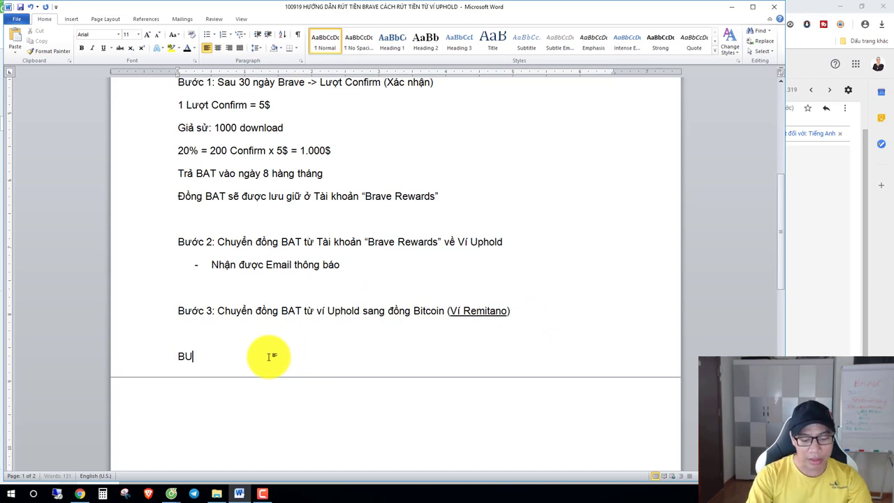
pyautogui.press('BackSpace')
pyautogui.write('4:')
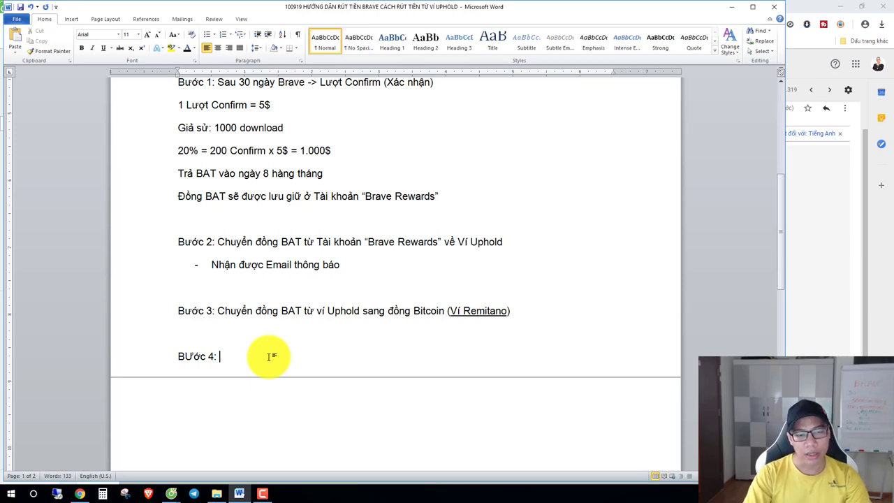
pyautogui.write('Khi mas Bitco')
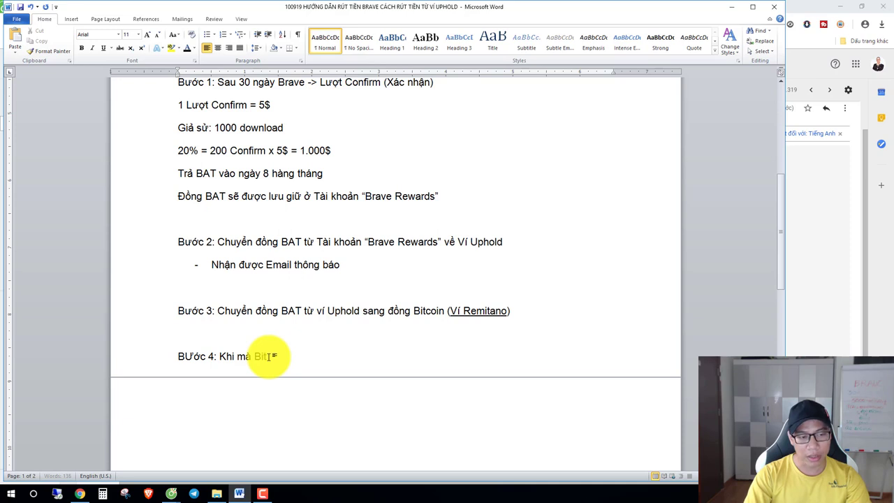
pyautogui.write('in về Remitano ')
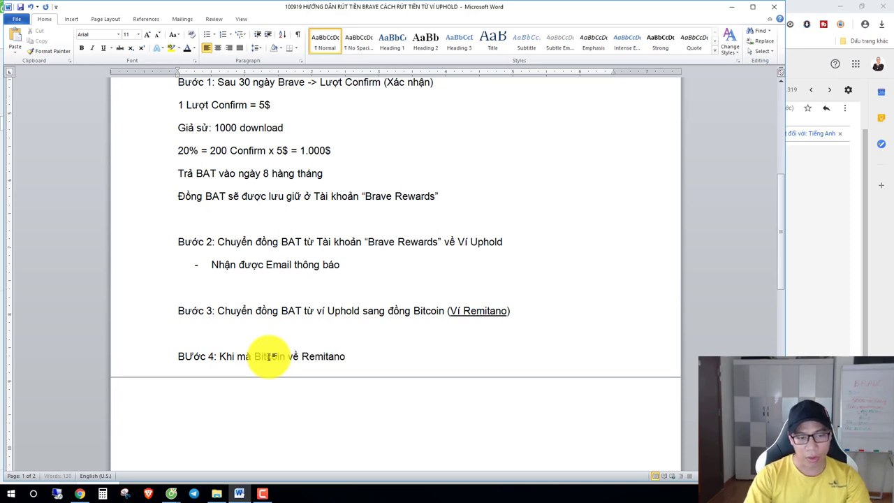
# Complete the Bước 4 line with "-> Bán Bitcoin và chuyển tiền mặt về ngân hàng.".
pyautogui.write('->')
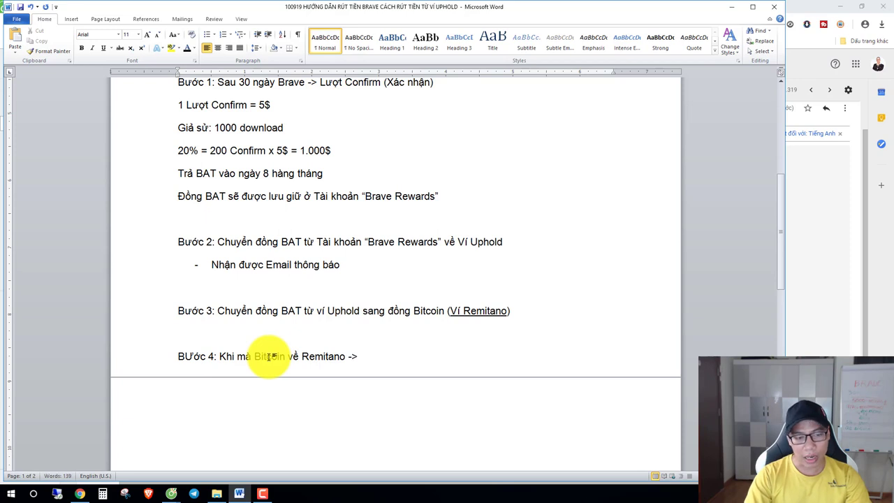
pyautogui.write(' Bán Bit ')
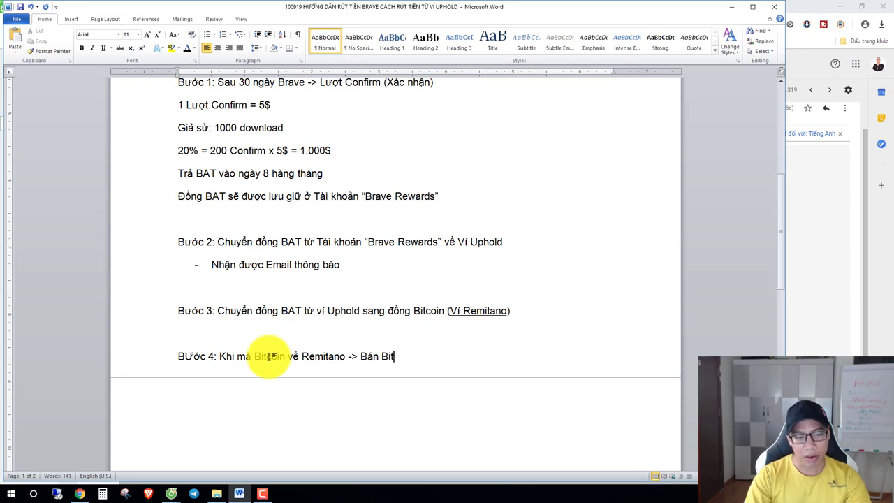
pyautogui.write('coin và')
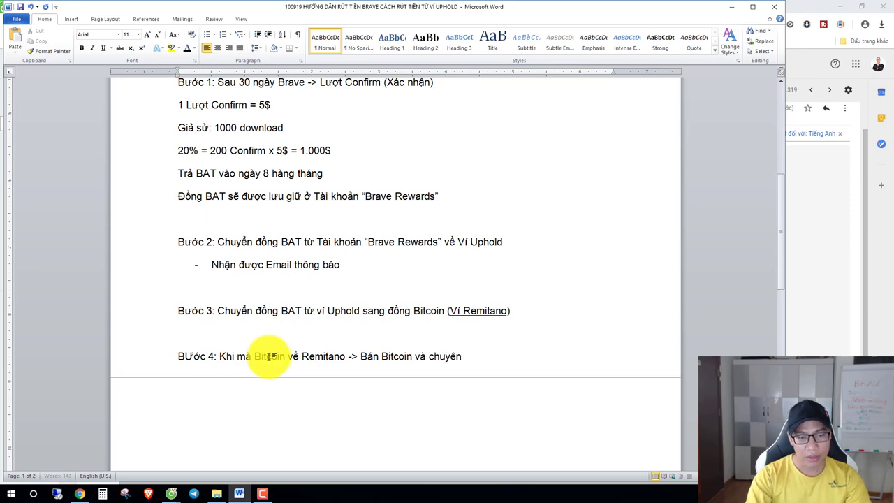
pyautogui.write(' chuyển tiênf ma')
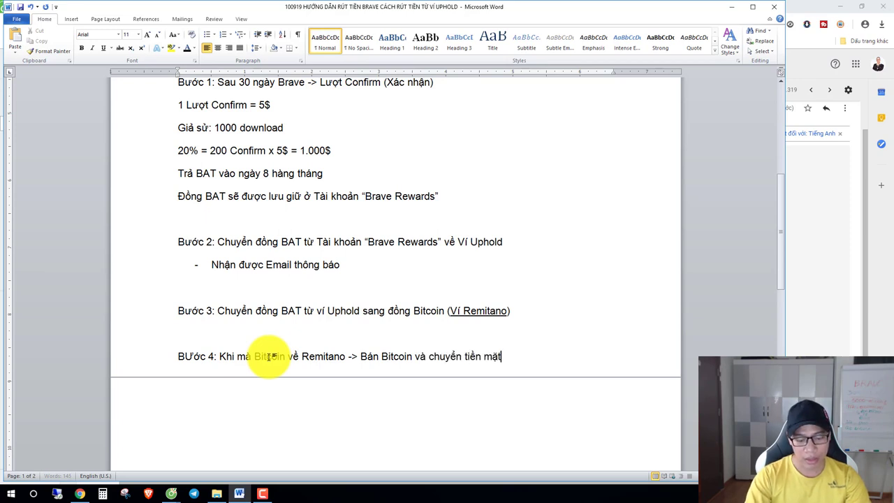
pyautogui.write('t về ng')
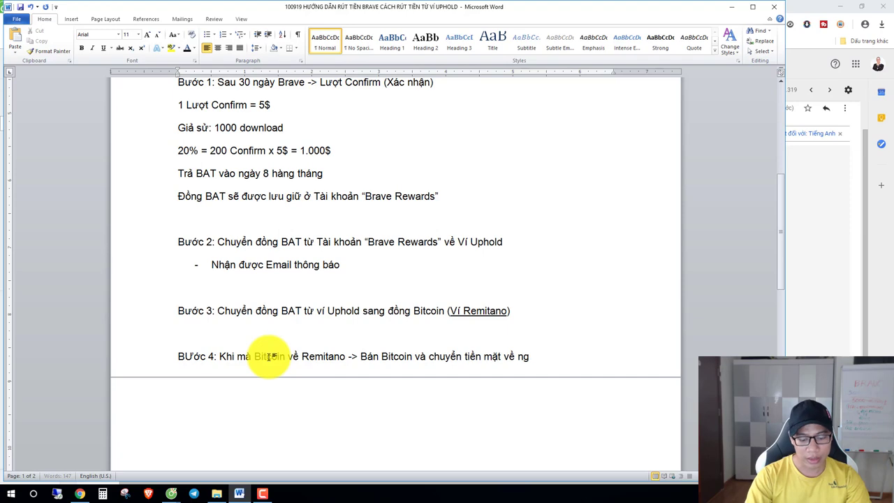
pyautogui.write('ngf.')
# Review the document from its title through the four withdrawal steps, highlighting the "Bước 1:" label.
pyautogui.scroll(8, 288, 370)
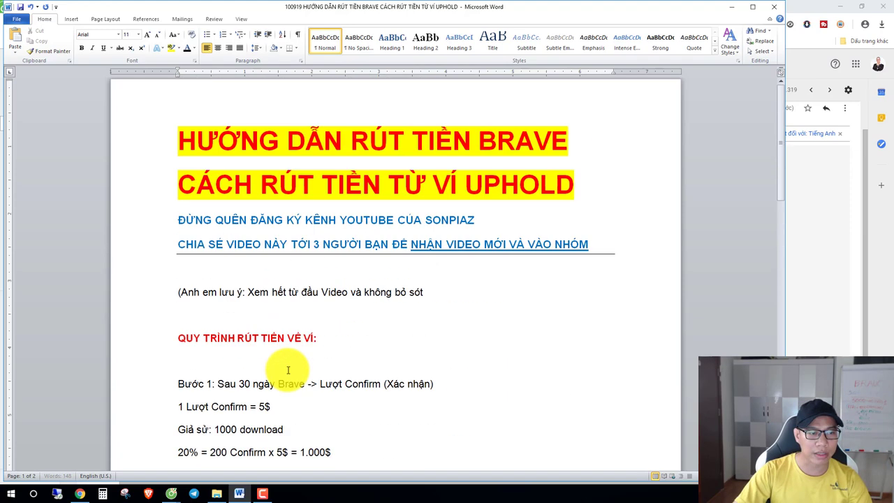
pyautogui.scroll(-3, 307, 314)
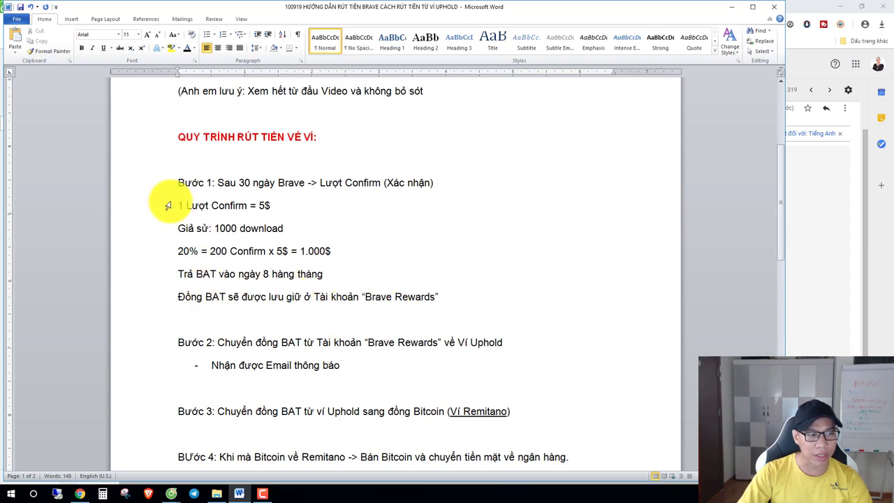
pyautogui.moveTo(176, 182); pyautogui.dragTo(217, 184)
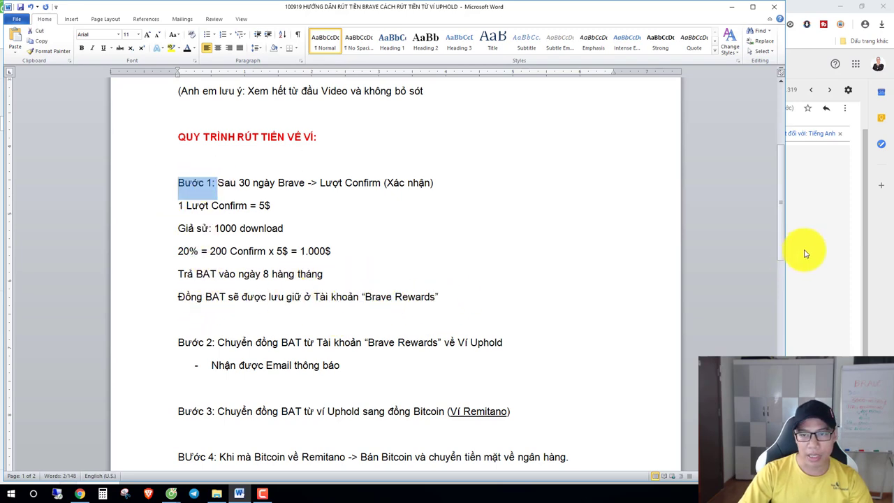
# Switch to the browser, reload Remitano, and check the BAT to Bitcoin Network transfer in Uphold's recent activity.
pyautogui.click(805, 254)
pyautogui.click(179, 6)
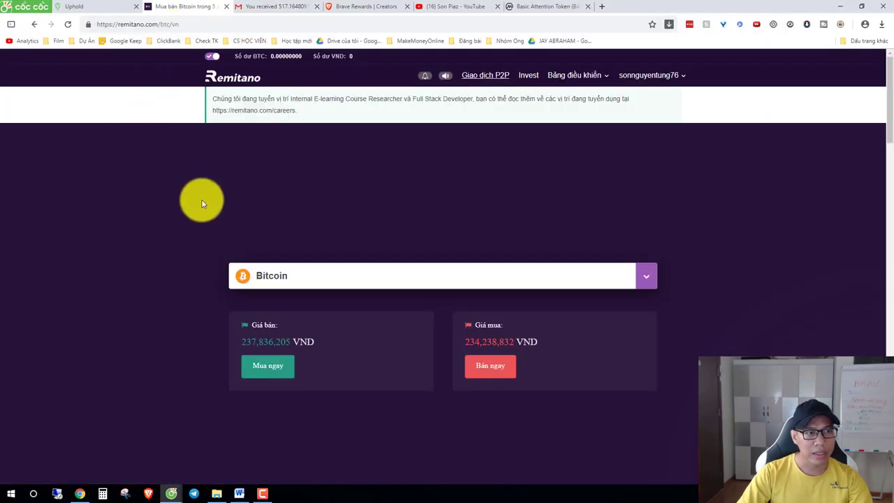
pyautogui.press('F5')
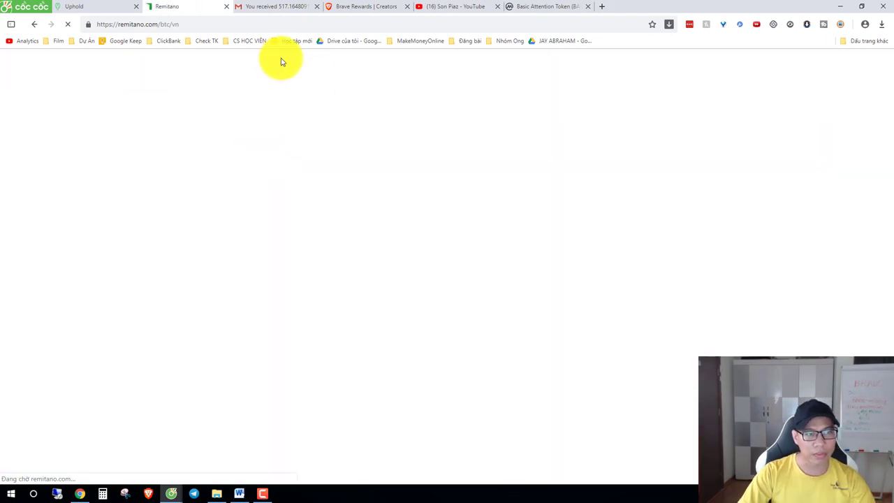
pyautogui.hotkey('ctrl', '1')
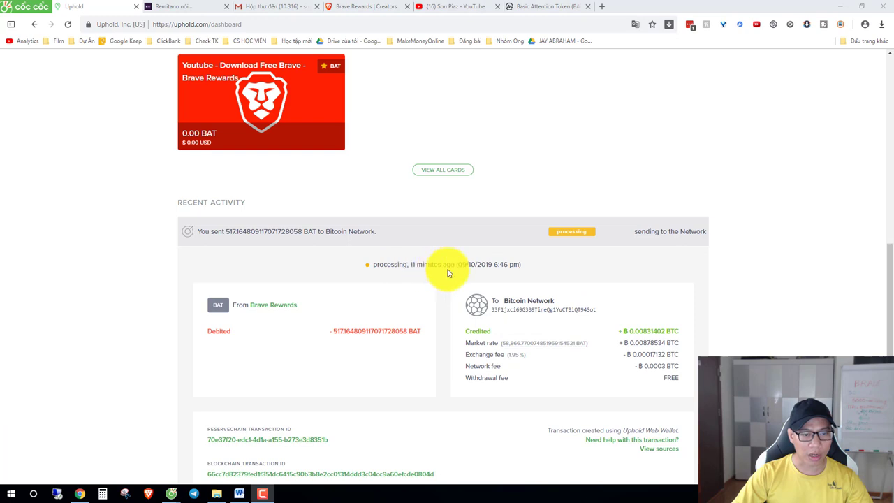
# Return to Remitano and open the wallet page to examine the Bitcoin balance.
pyautogui.click(187, 7)
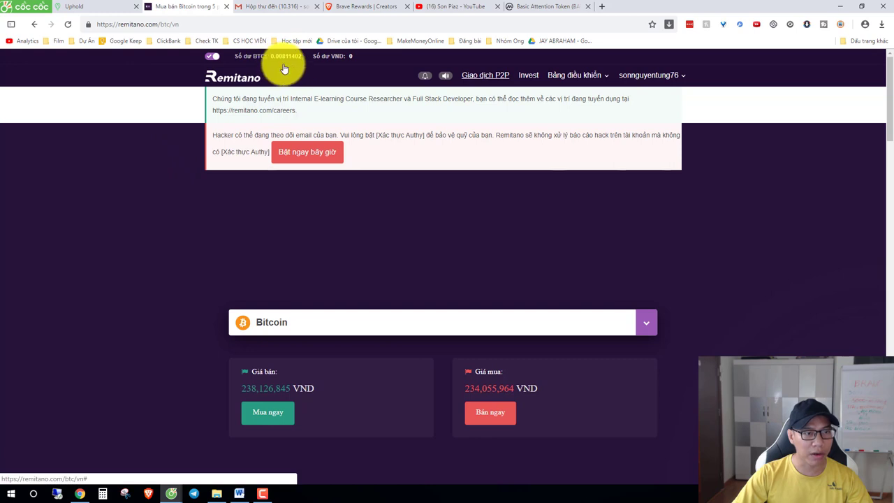
pyautogui.click(595, 77)
pyautogui.click(543, 144)
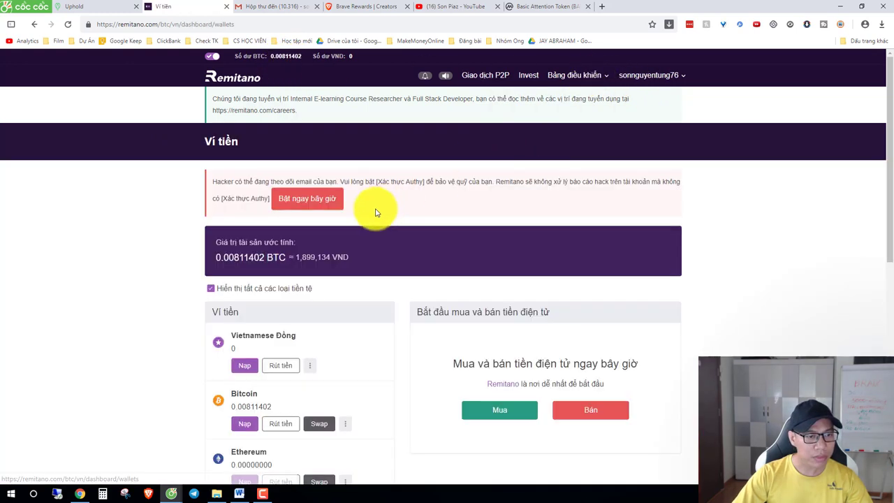
pyautogui.scroll(-2, 135, 256)
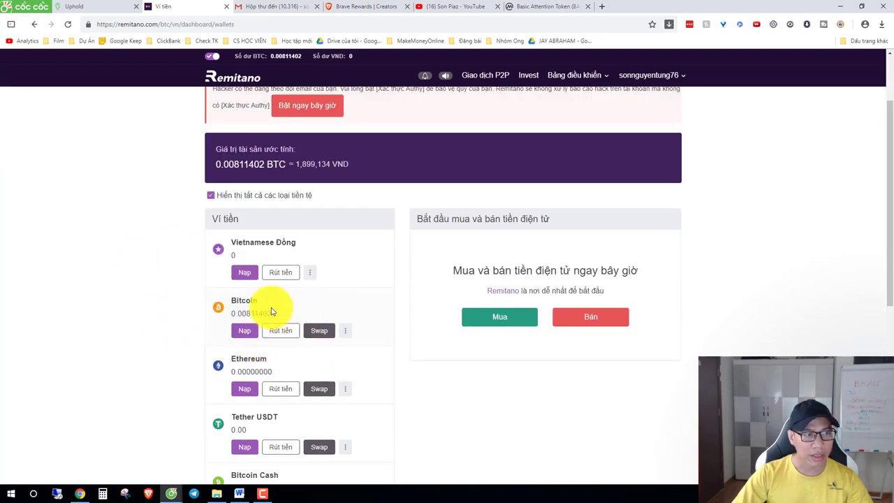
# Open the Bitcoin sale form and set the amount to the maximum, 0.00811402 BTC.
pyautogui.click(602, 325)
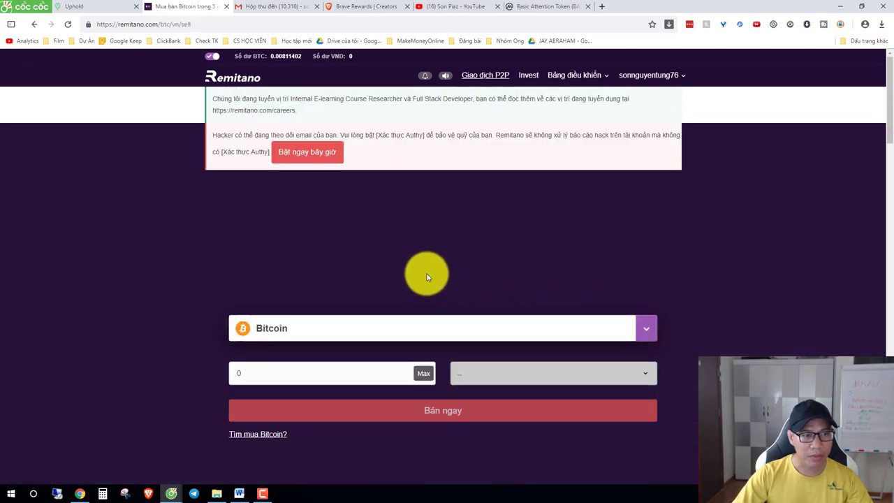
pyautogui.click(421, 277)
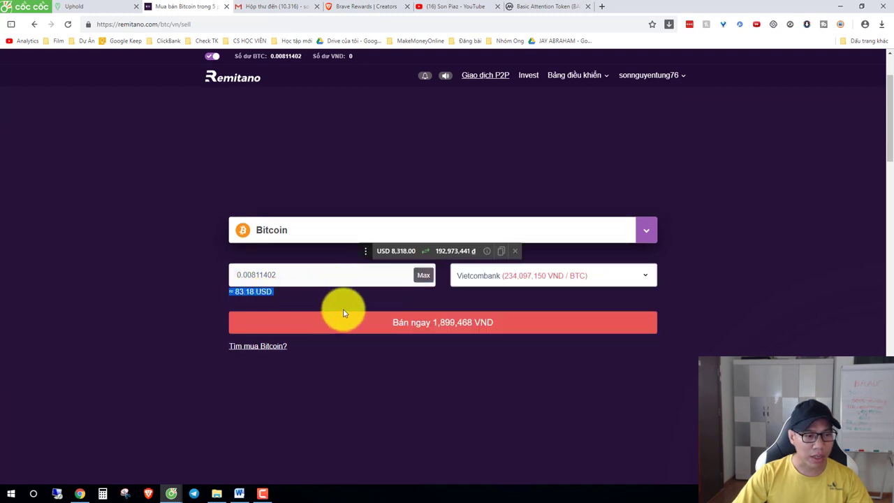
pyautogui.click(245, 294)
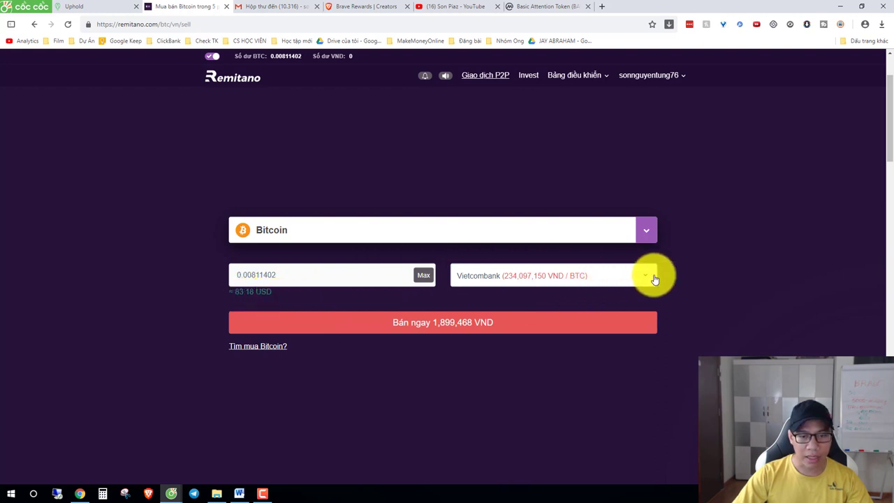
# Look through the banks and rates offered for the sale, keeping Vietcombank selected.
pyautogui.click(622, 277)
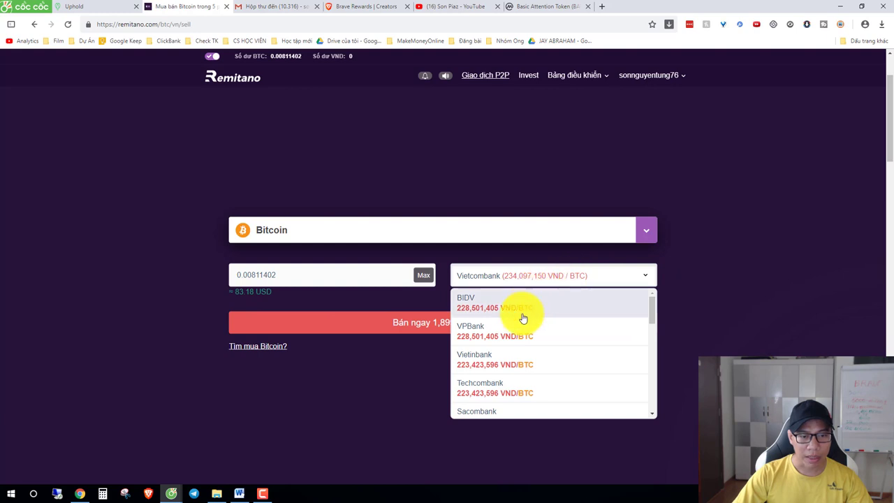
pyautogui.scroll(-3, 562, 362)
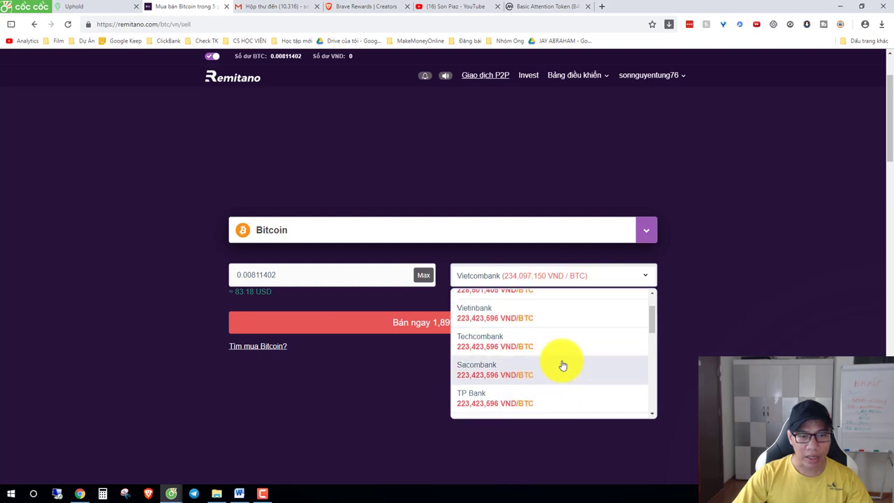
pyautogui.scroll(3, 562, 365)
pyautogui.click(650, 292)
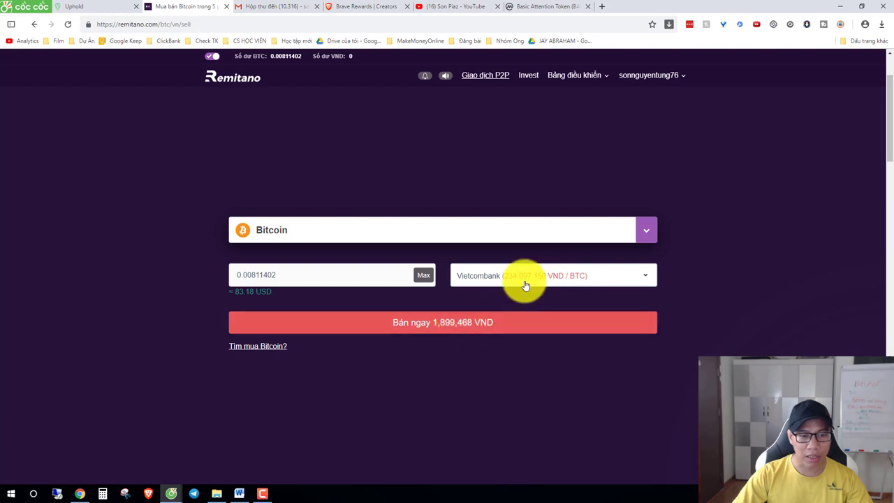
# Start the sale of the Bitcoin, enter the Vietcombank account number as payment information, and continue to submit the trade.
pyautogui.click(438, 329)
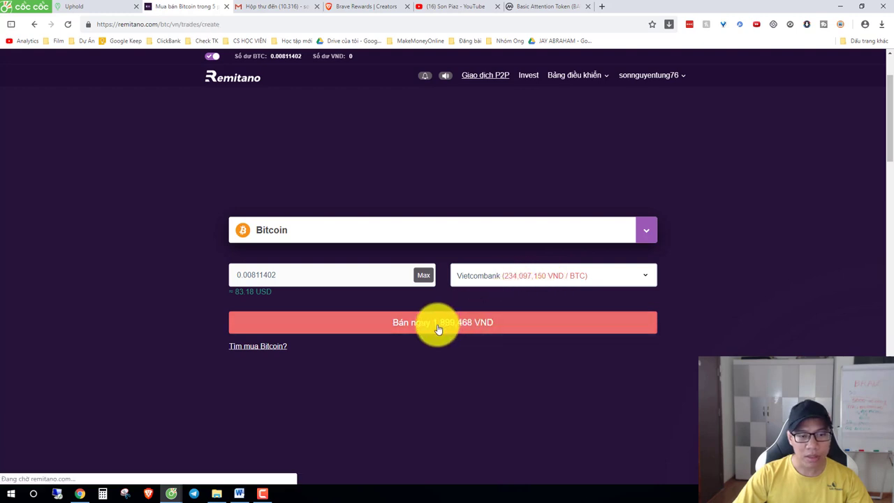
pyautogui.click(239, 323)
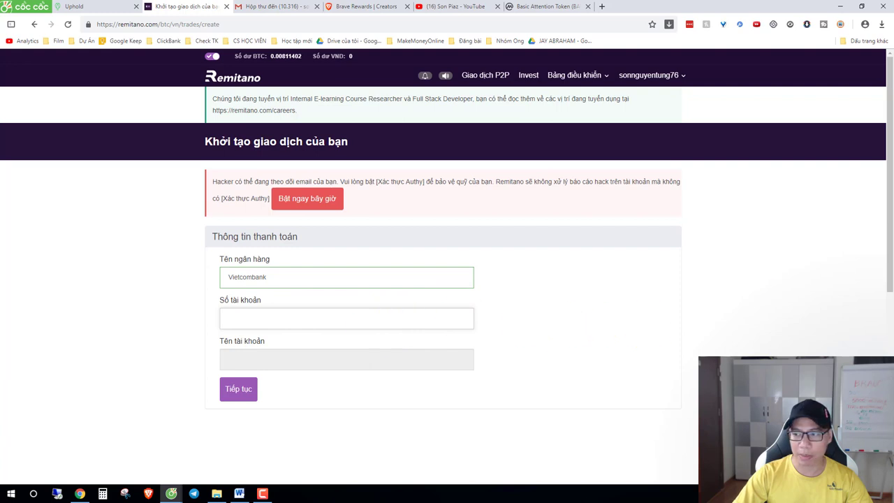
pyautogui.hotkey('ctrl', 'v')
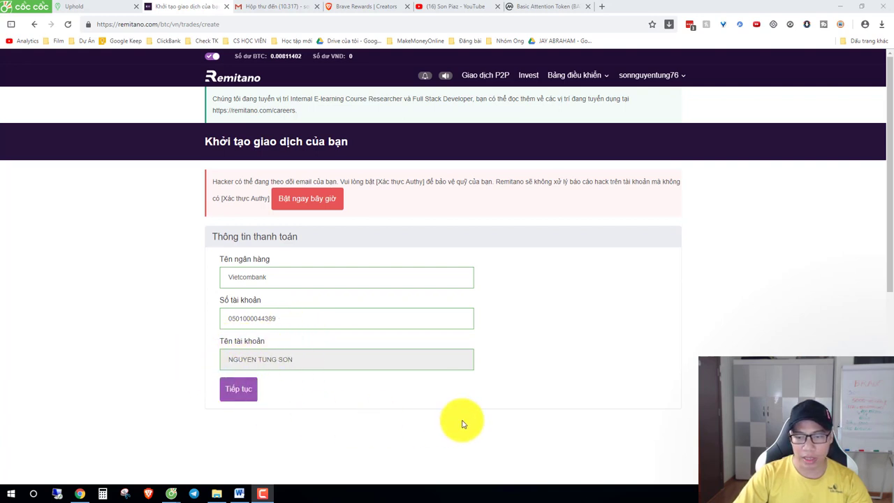
pyautogui.click(241, 391)
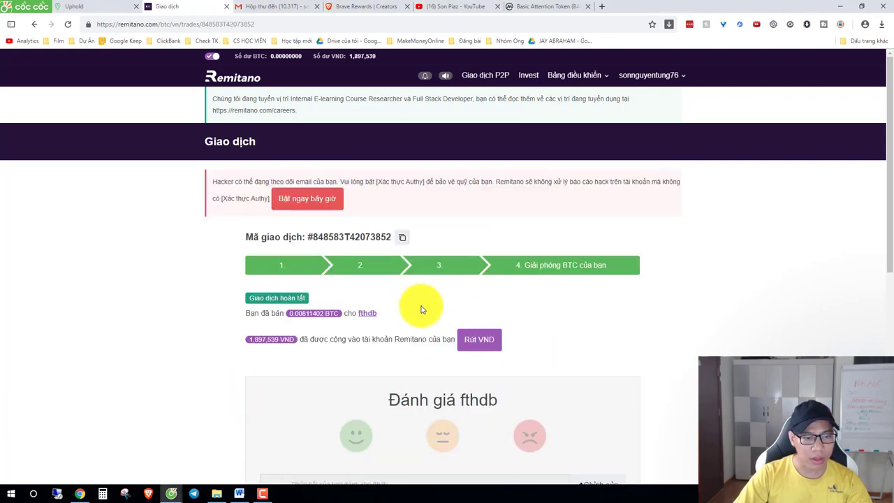
# Start a VND withdrawal from the completed trade and create a new Vietcombank destination account with the bank account number.
pyautogui.scroll(-1, 504, 314)
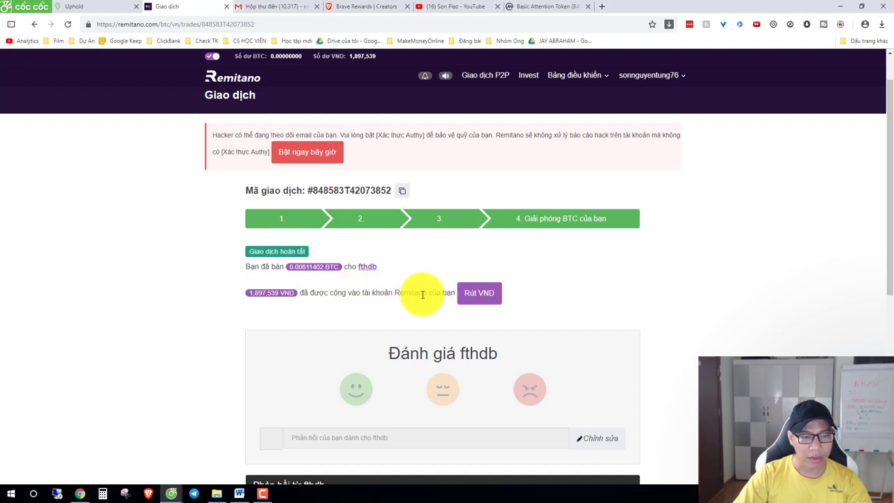
pyautogui.click(480, 299)
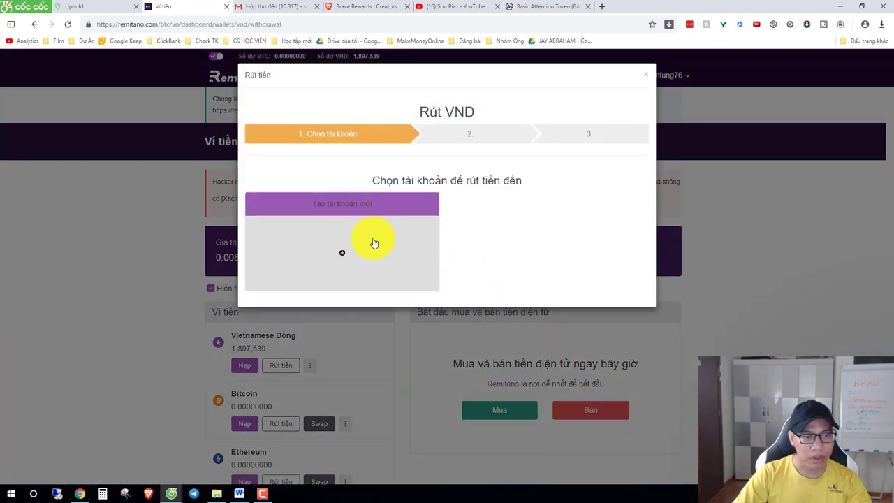
pyautogui.click(350, 258)
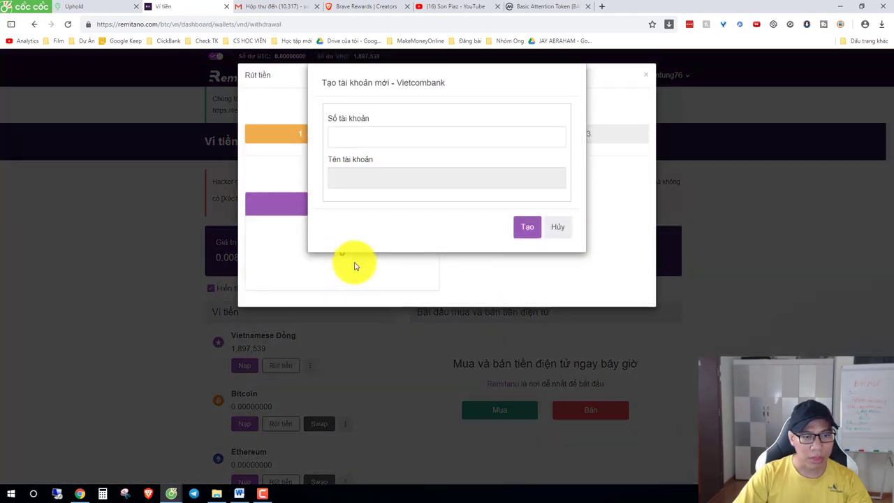
pyautogui.click(355, 142)
pyautogui.click(362, 163)
pyautogui.click(518, 232)
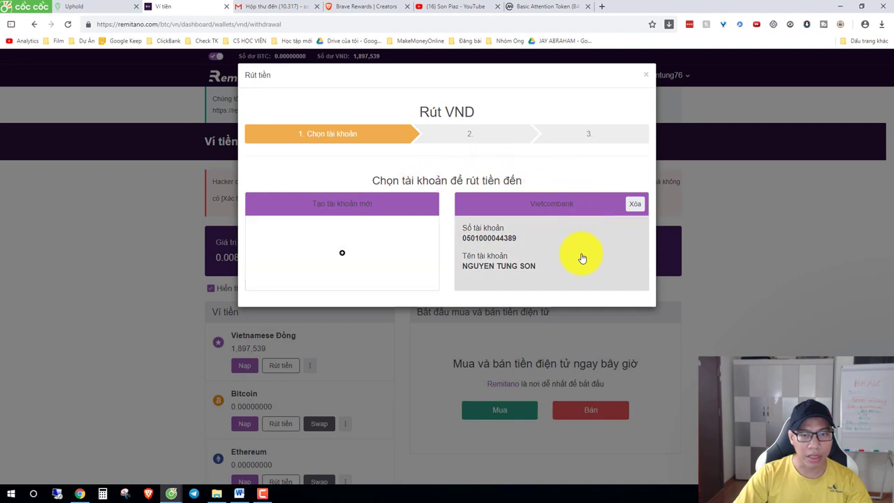
# Choose the Vietcombank account for the withdrawal and submit the maximum amount, 1,897,539 VND.
pyautogui.click(498, 254)
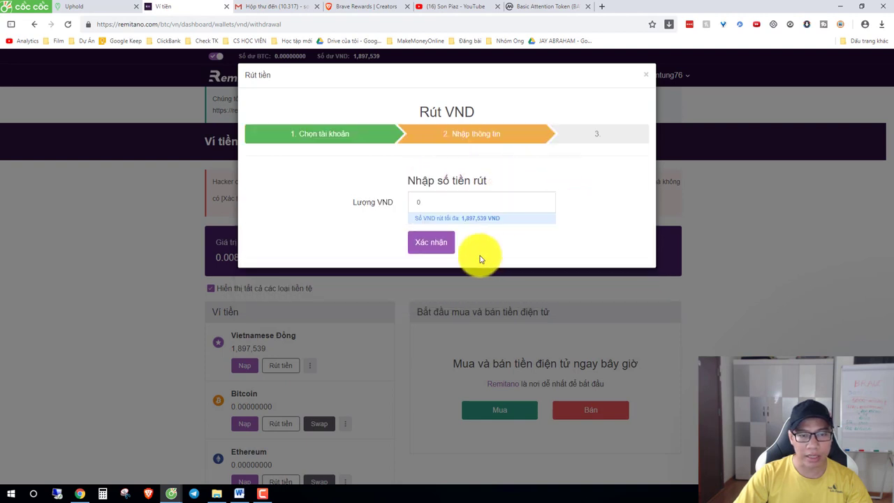
pyautogui.click(433, 243)
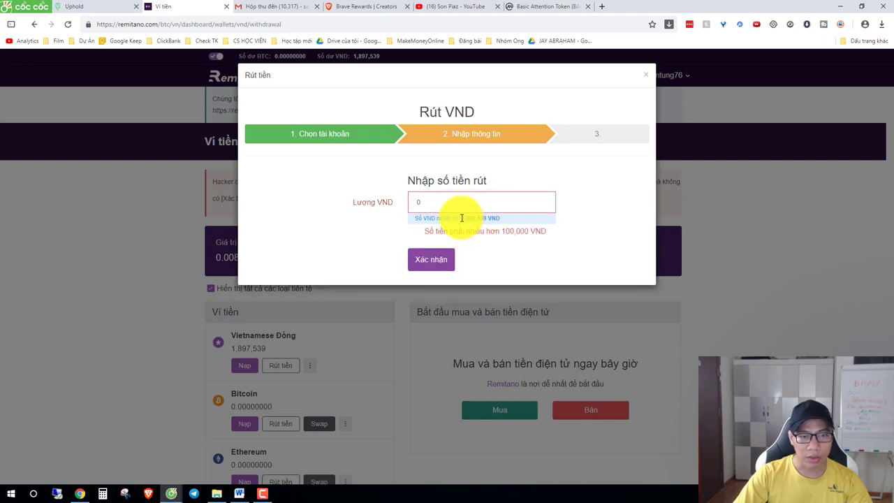
pyautogui.click(461, 205)
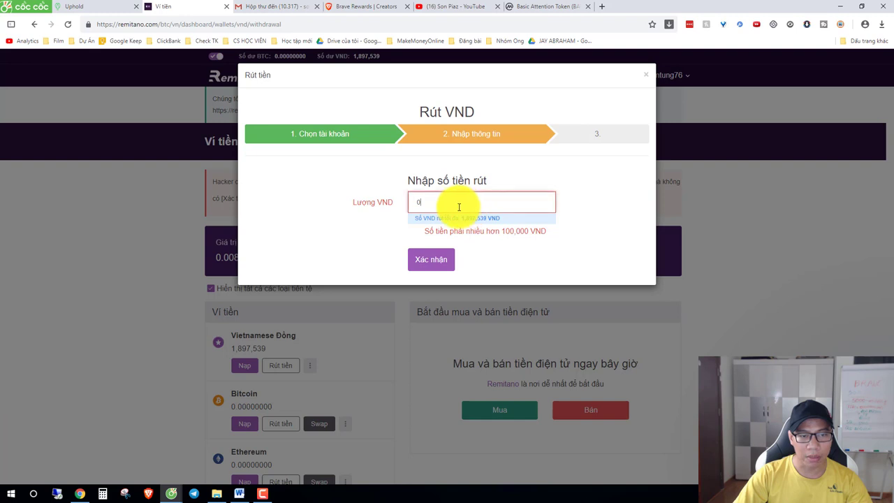
pyautogui.click(458, 218)
pyautogui.click(431, 244)
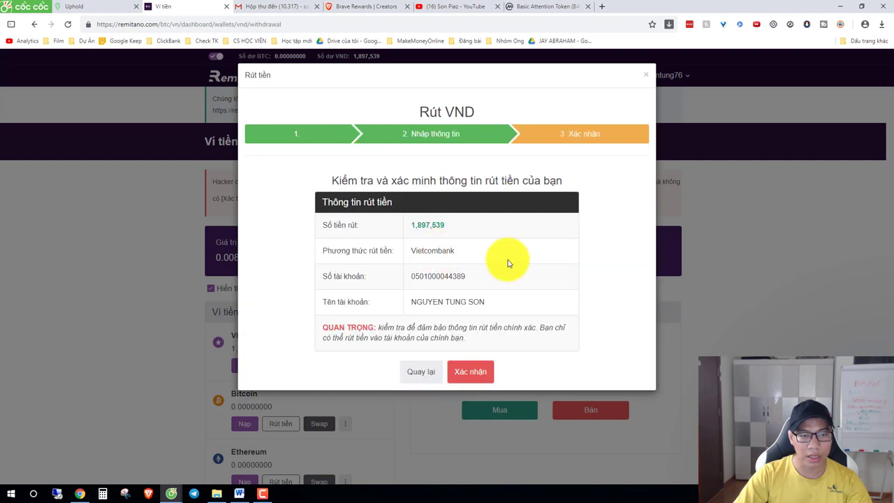
# Review the withdrawal information and confirm the VND withdrawal to Vietcombank.
pyautogui.moveTo(363, 182); pyautogui.dragTo(542, 179)
pyautogui.click(531, 199)
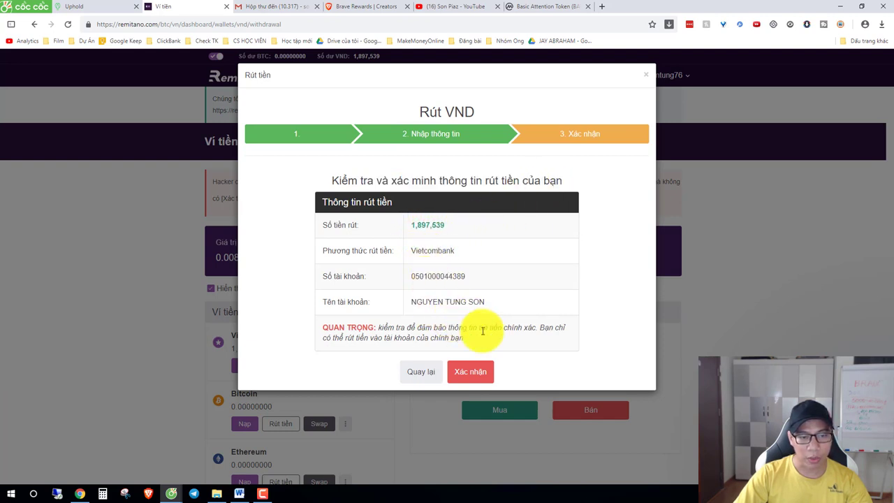
pyautogui.click(471, 375)
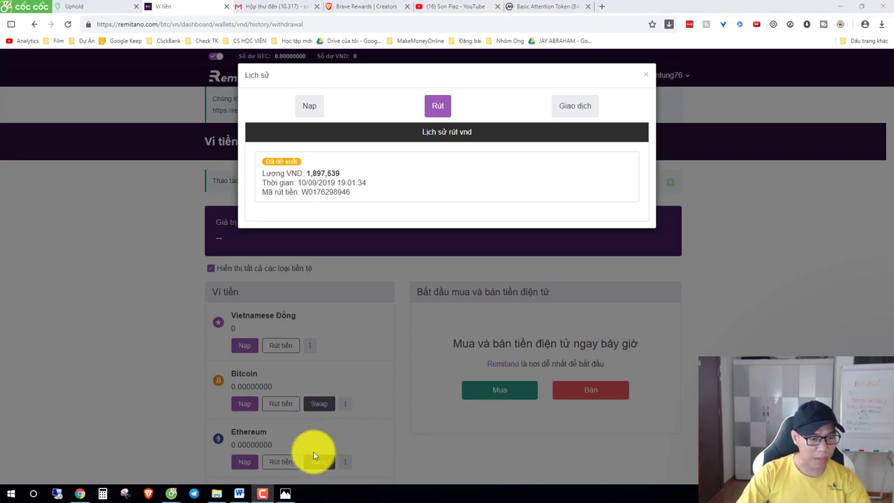
# Switch to Photos and look through the payout images: bank deposit messages, the Uphold funds e-mail and the Brave referral stats.
pyautogui.moveTo(288, 495)
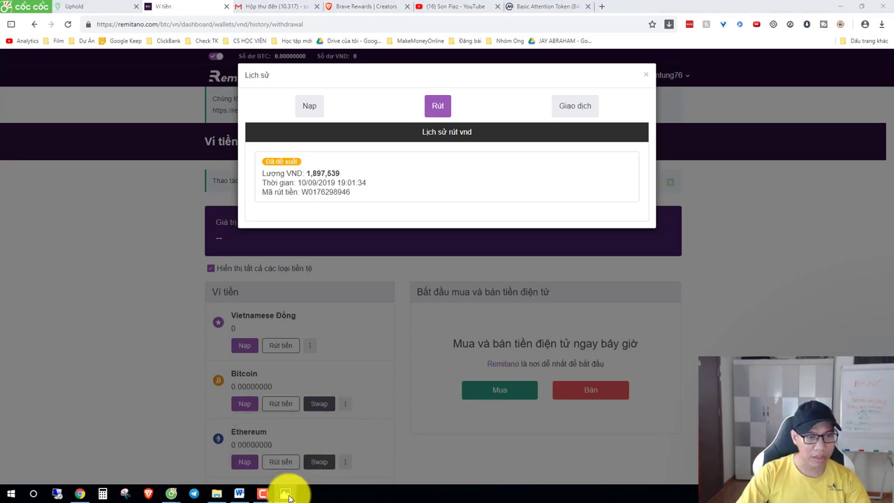
pyautogui.click(287, 454)
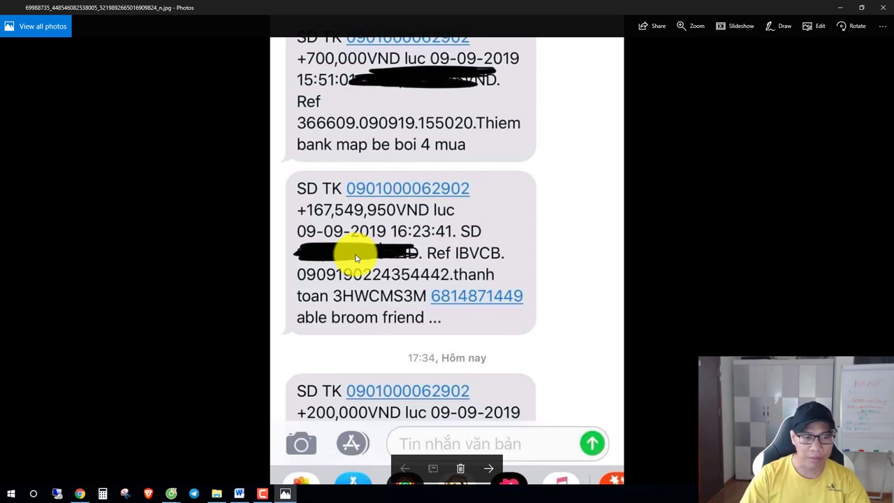
pyautogui.press('Right')
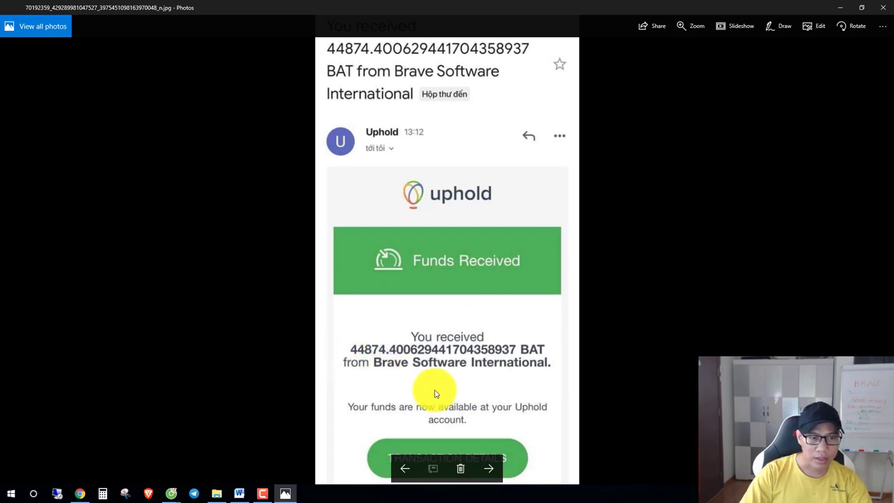
pyautogui.press('Right')
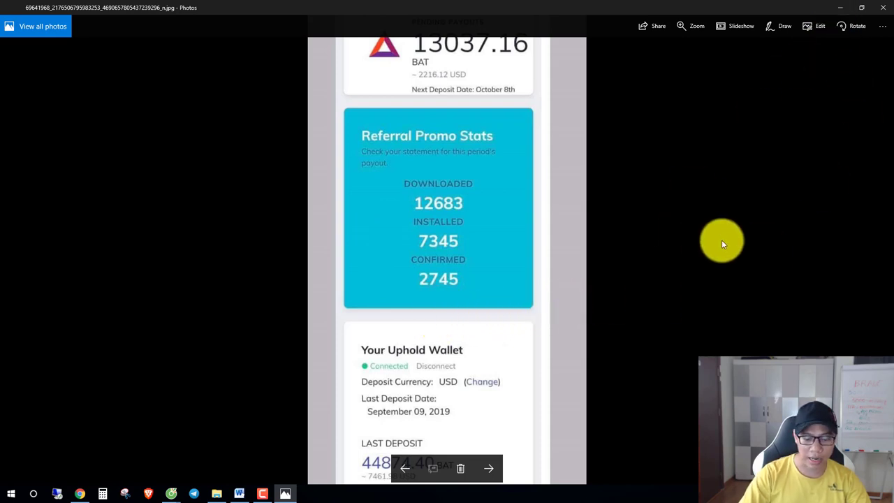
pyautogui.press('Right')
pyautogui.press('Right')
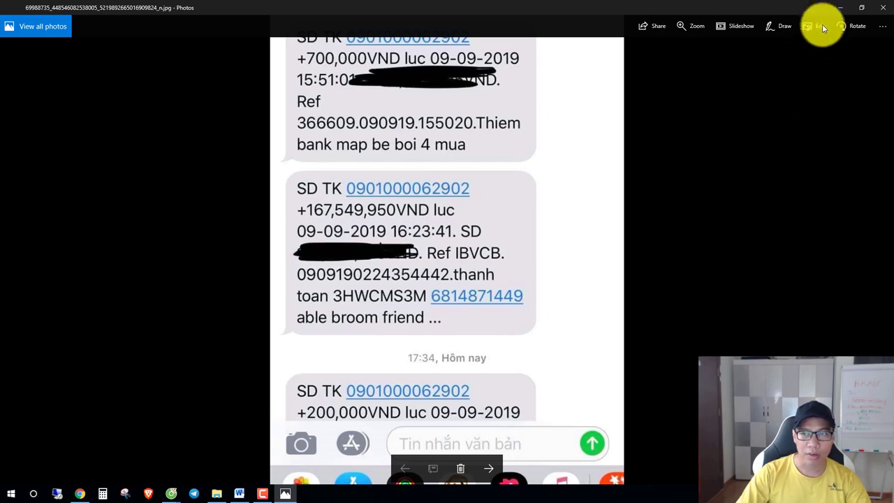
# Return to Remitano to check and close the VND withdrawal history, and bring up the bank's deposit message image in Photos.
pyautogui.click(839, 8)
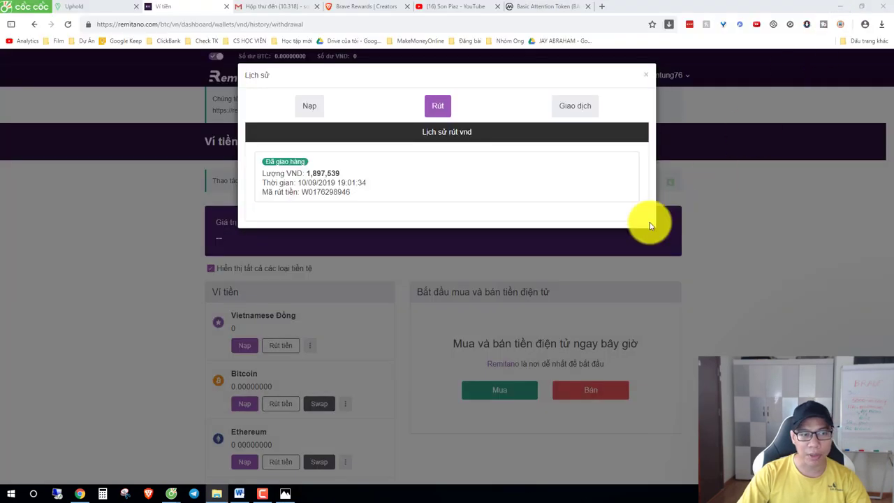
pyautogui.click(647, 77)
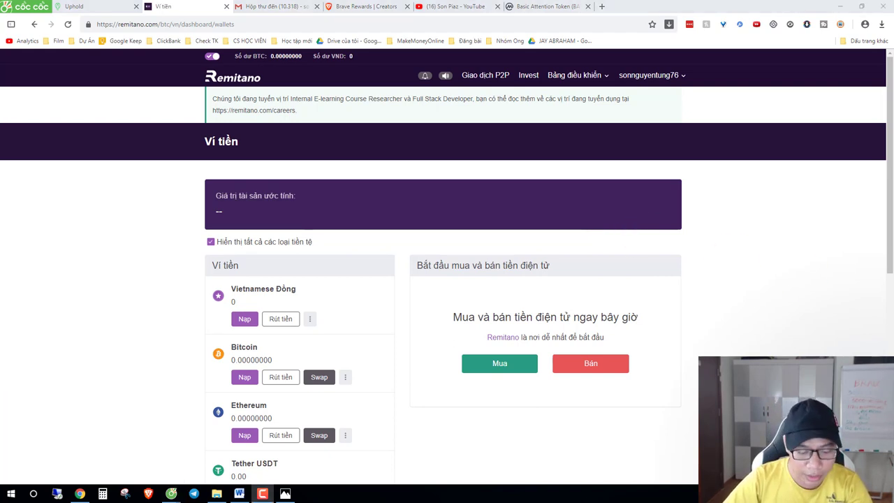
pyautogui.click(286, 496)
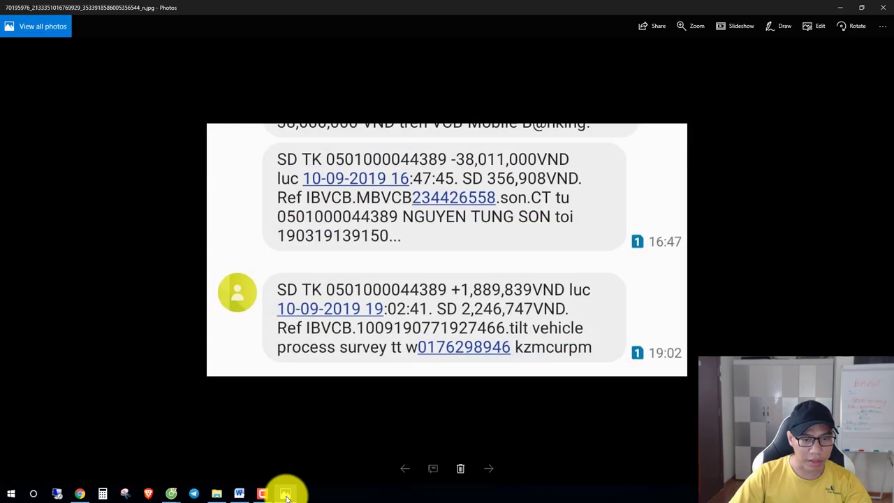